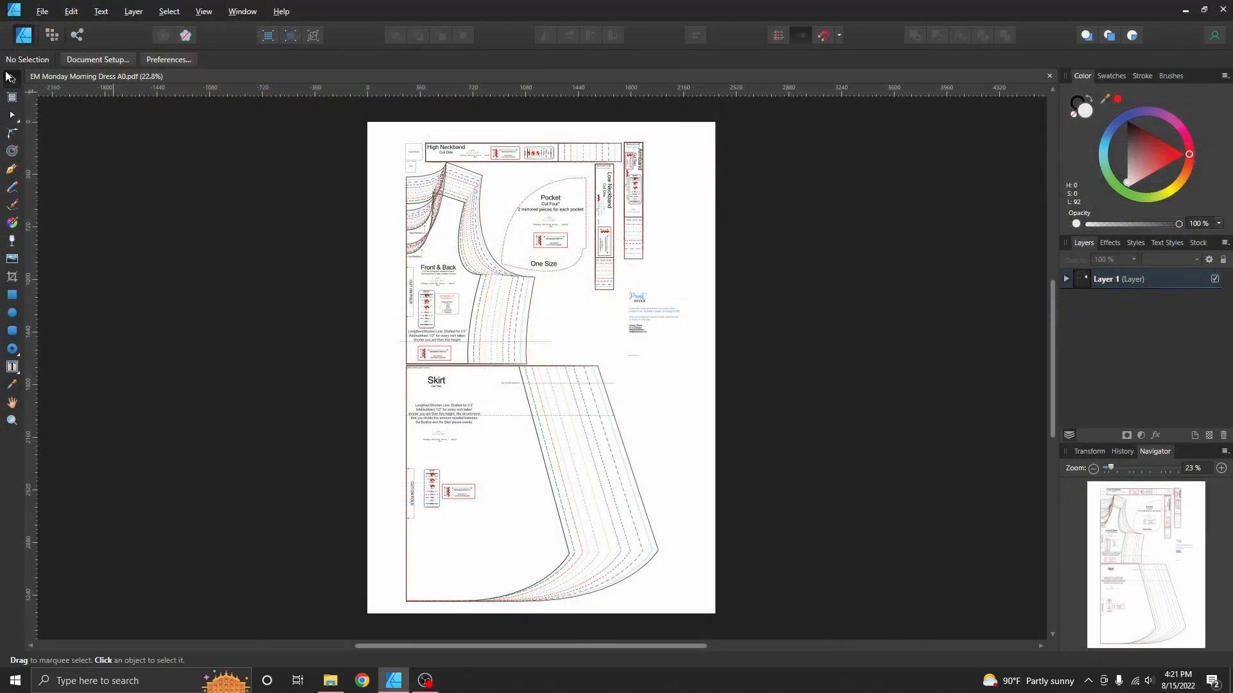
Draw a large blank artboard to the right of the pattern page and return to the Move Tool
{"action": "left_click", "coordinate": [14, 95]}
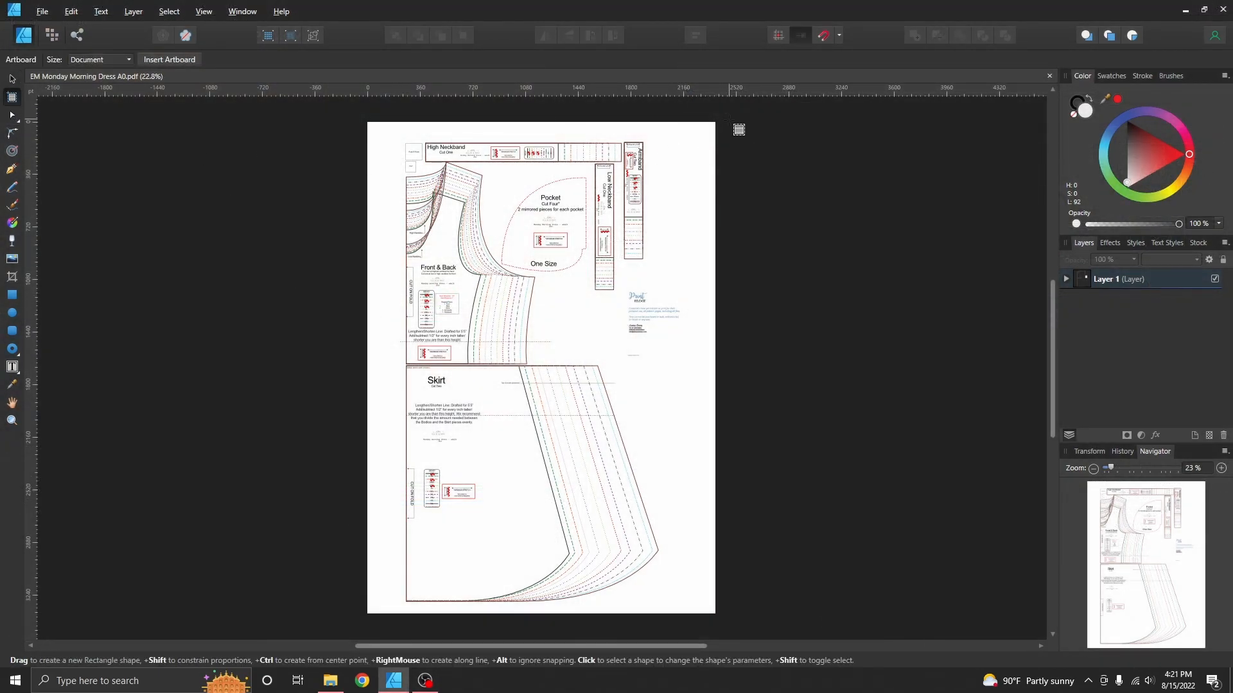
{"action": "left_click_drag", "start_coordinate": [730, 120], "coordinate": [992, 548]}
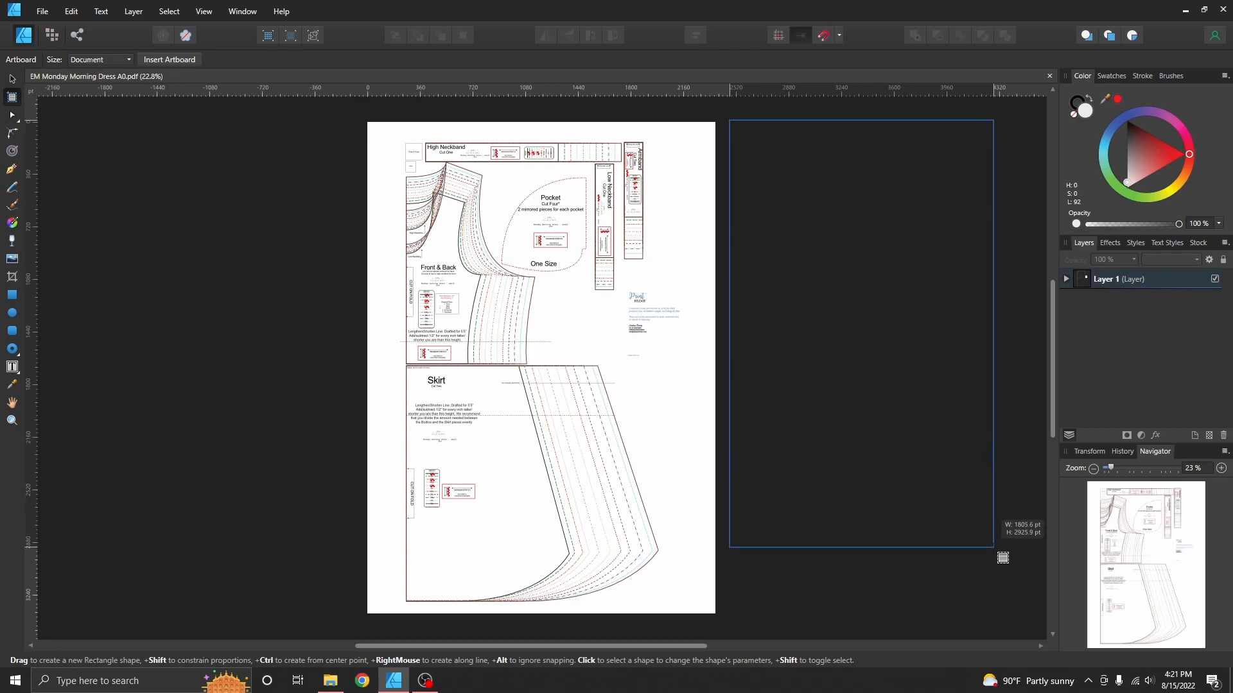
{"action": "mouse_move", "coordinate": [1002, 557]}
{"action": "left_mouse_down"}
{"action": "mouse_move", "coordinate": [1007, 613]}
{"action": "mouse_move", "coordinate": [1025, 610]}
{"action": "left_mouse_up"}
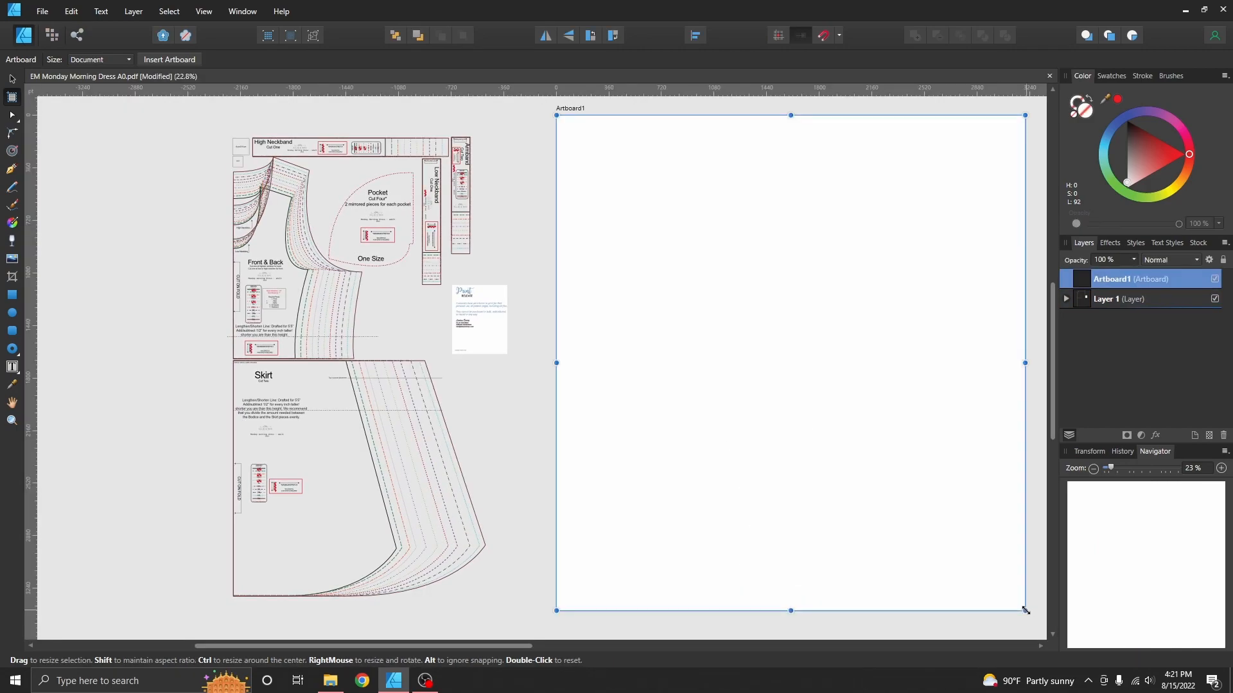
{"action": "left_click", "coordinate": [11, 79]}
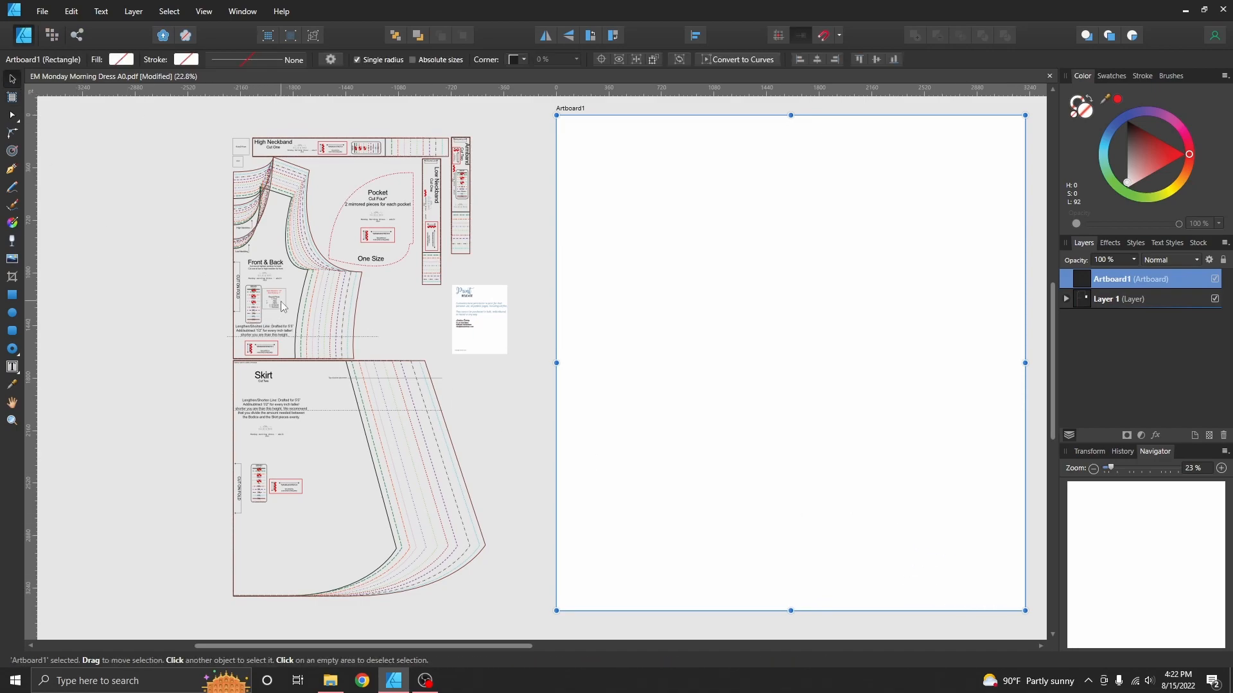
{"action": "scroll", "coordinate": [282, 306], "scroll_direction": "up", "scroll_amount": 3}
{"action": "scroll", "coordinate": [282, 306], "scroll_direction": "up", "scroll_amount": 2}
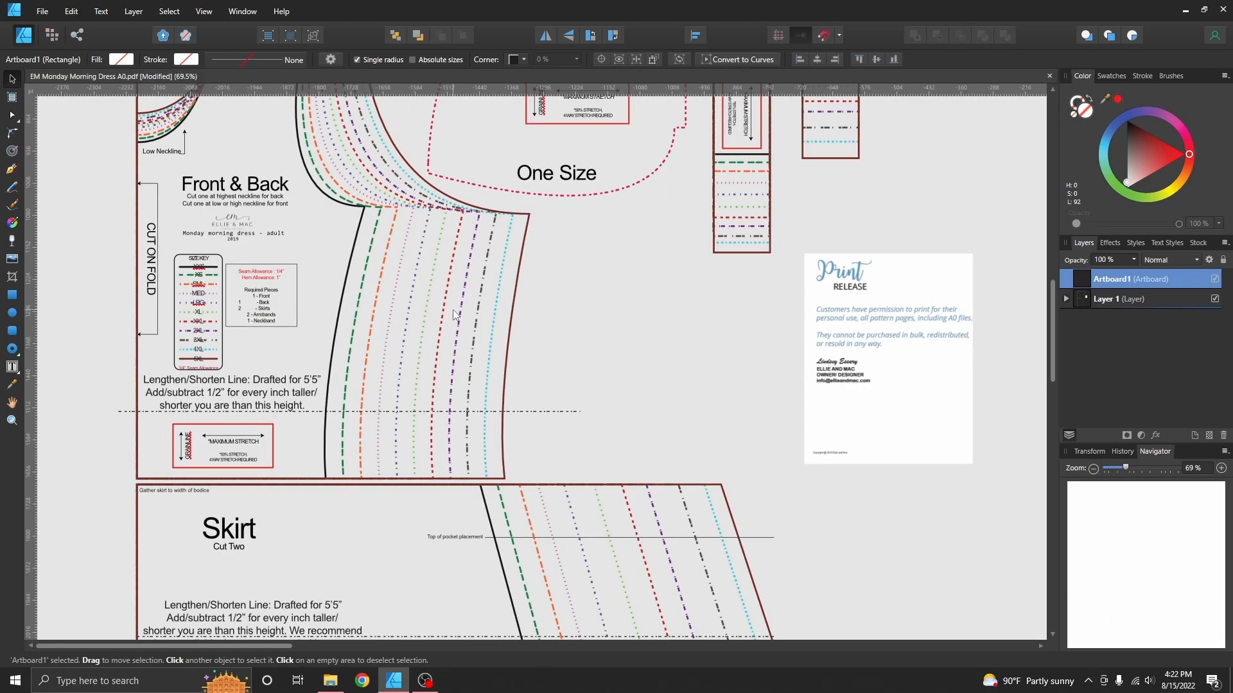
Select all 23 objects sharing the chosen size's red stroke colour via Select Same > Stroke Color
{"action": "left_click", "coordinate": [445, 312]}
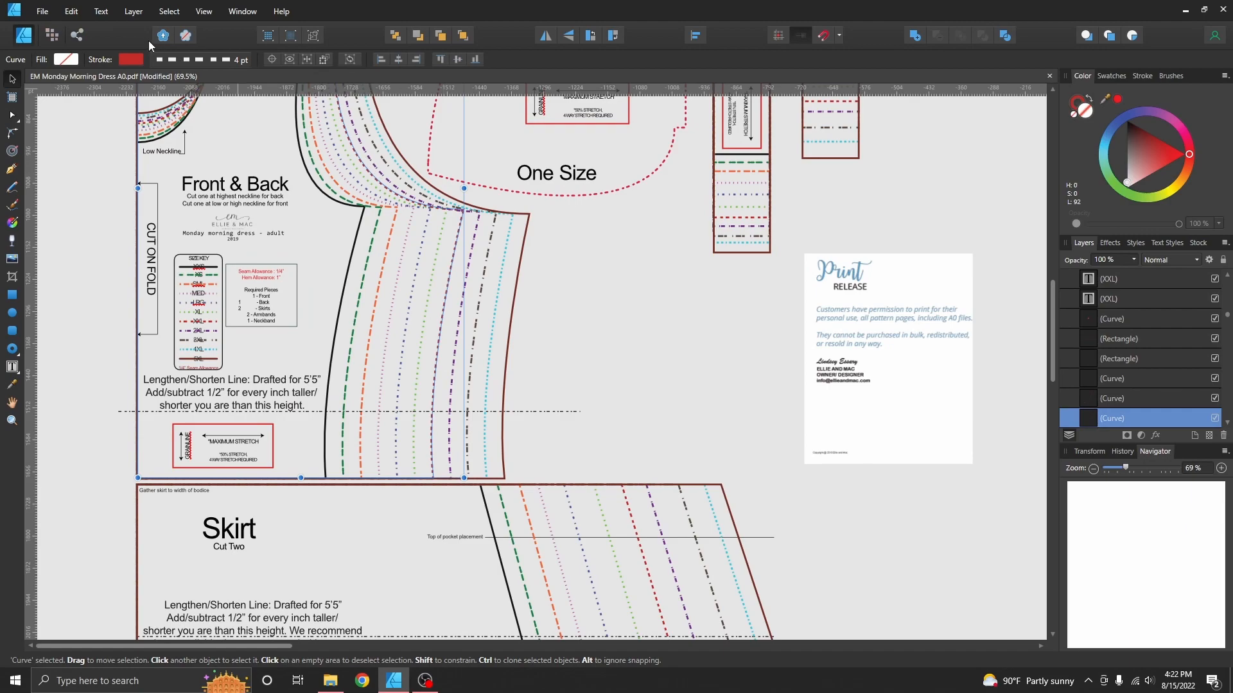
{"action": "left_click", "coordinate": [169, 12]}
{"action": "mouse_move", "coordinate": [57, 140]}
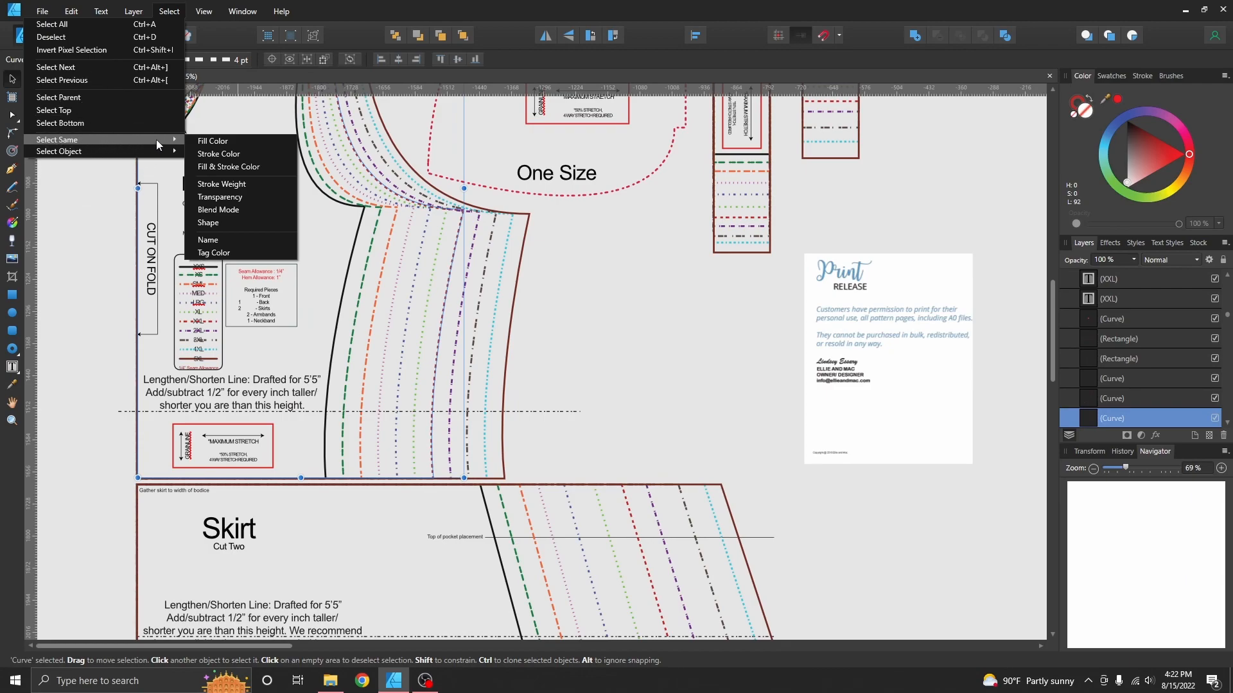
{"action": "left_click", "coordinate": [225, 154]}
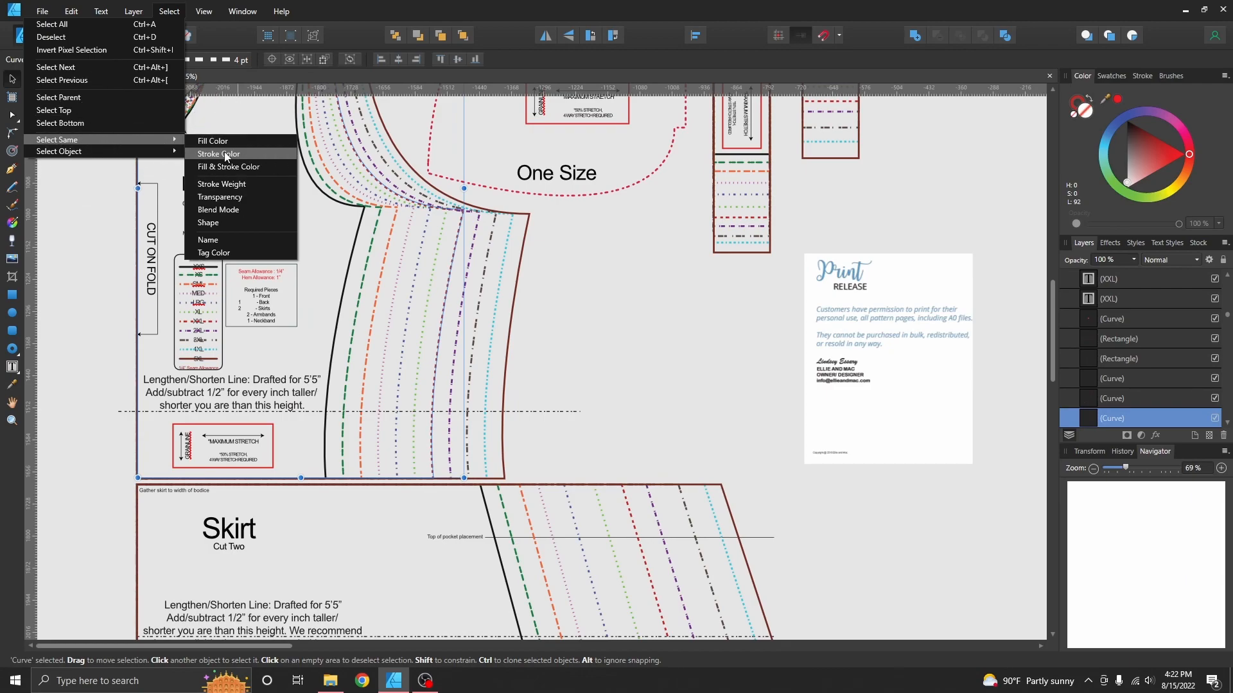
{"action": "scroll", "coordinate": [585, 263], "scroll_direction": "down", "scroll_amount": 2}
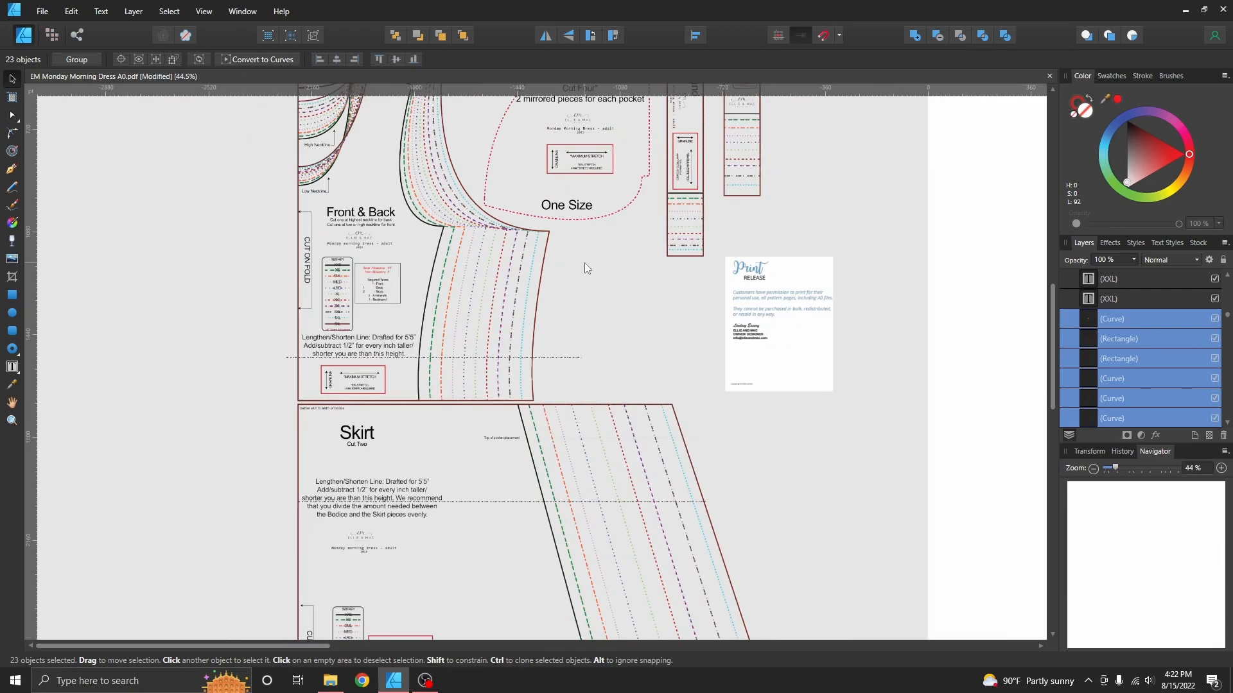
{"action": "scroll", "coordinate": [585, 263], "scroll_direction": "down", "scroll_amount": 2}
{"action": "scroll", "coordinate": [584, 263], "scroll_direction": "down", "scroll_amount": 1}
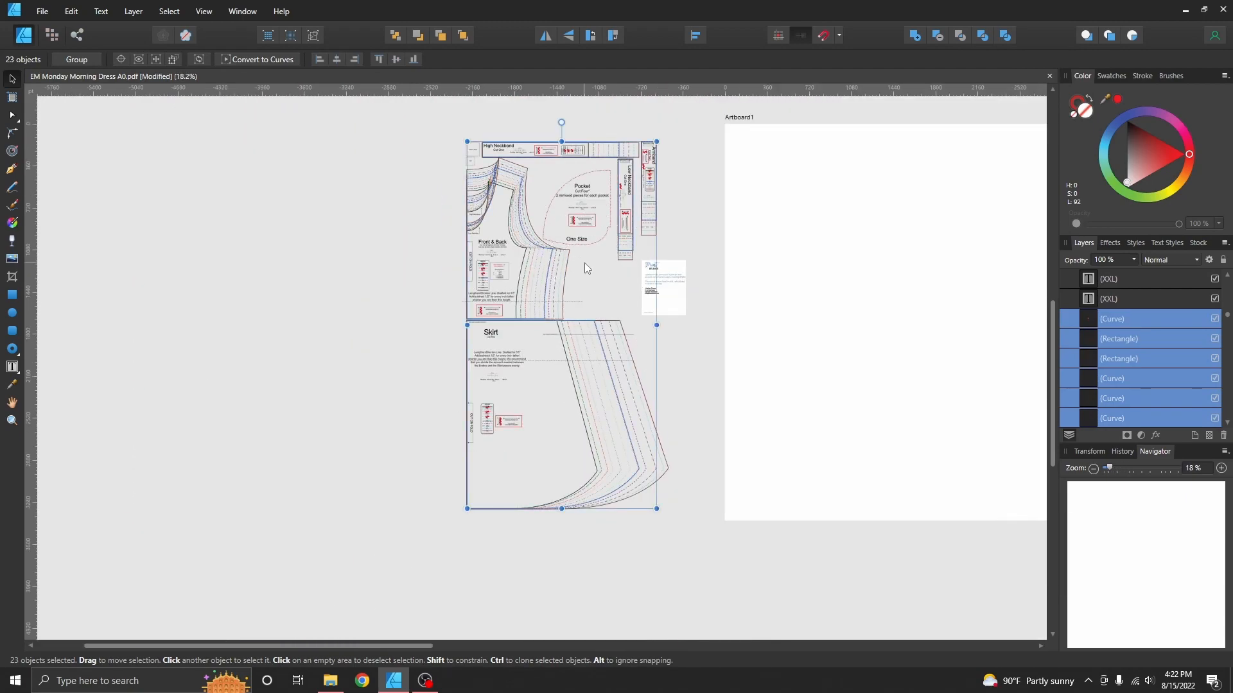
{"action": "scroll", "coordinate": [584, 263], "scroll_direction": "right", "scroll_amount": 3}
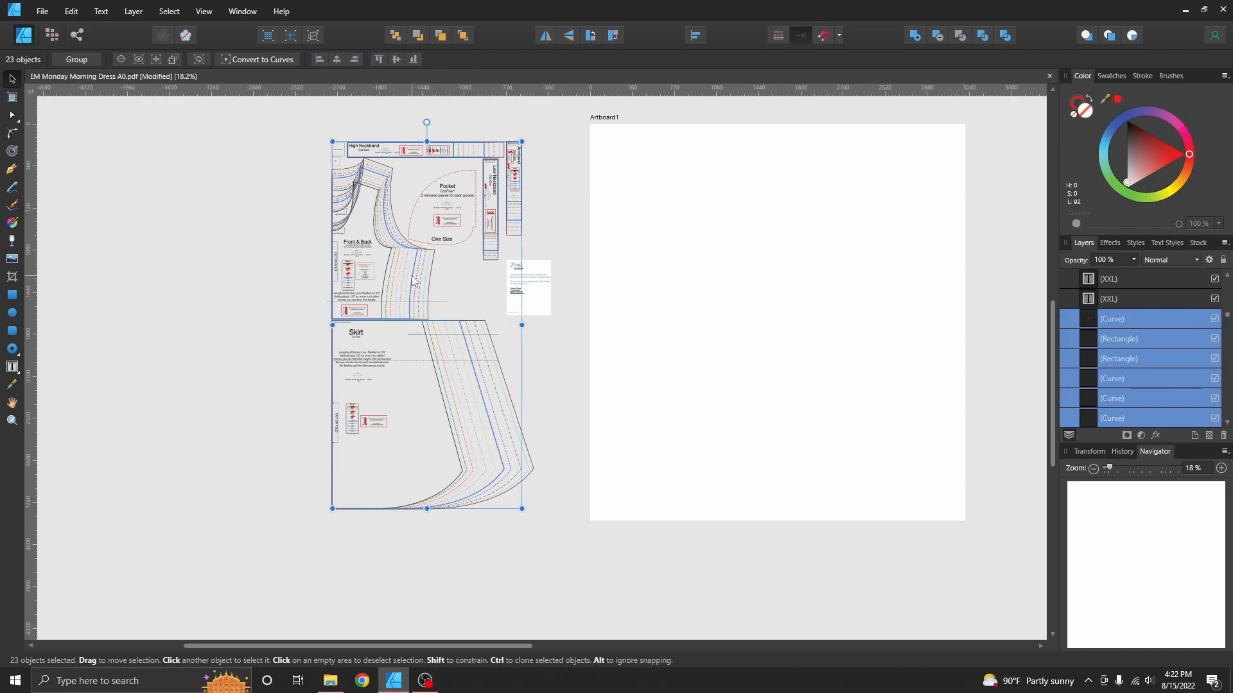
Drag the 23 red-outline pieces onto Artboard1 and deselect them
{"action": "left_click_drag", "start_coordinate": [413, 280], "coordinate": [690, 251]}
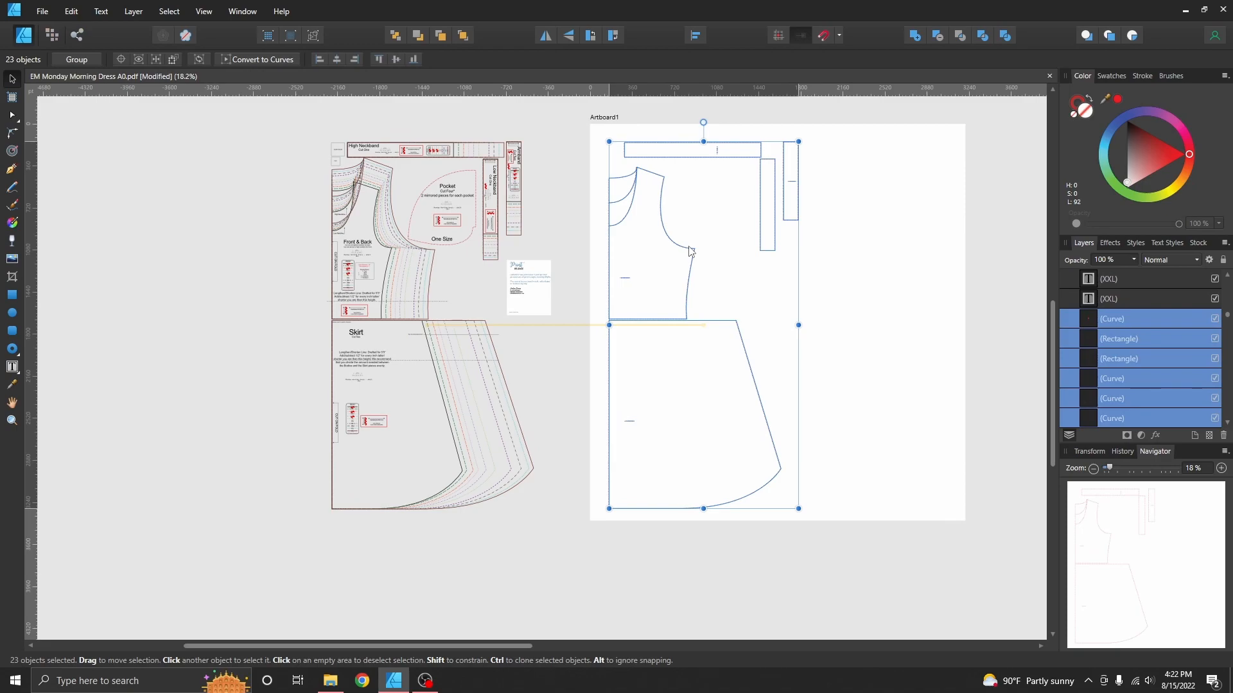
{"action": "left_click_drag", "start_coordinate": [689, 252], "coordinate": [735, 249]}
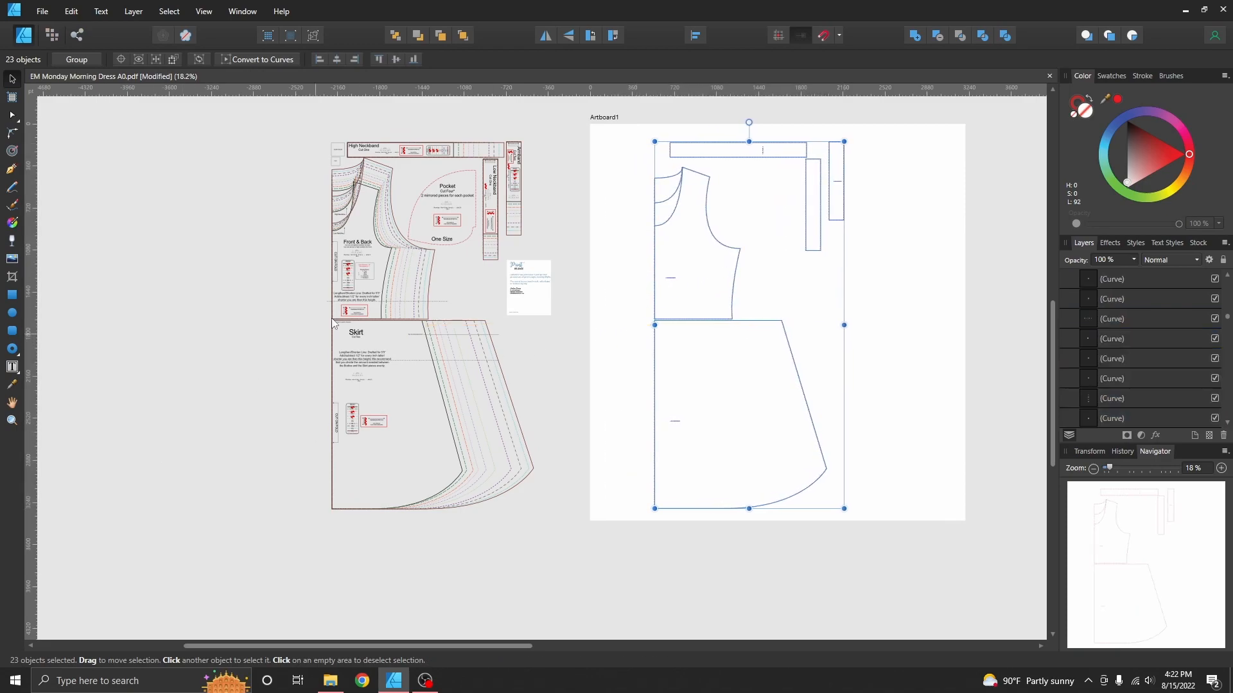
{"action": "left_click", "coordinate": [417, 180]}
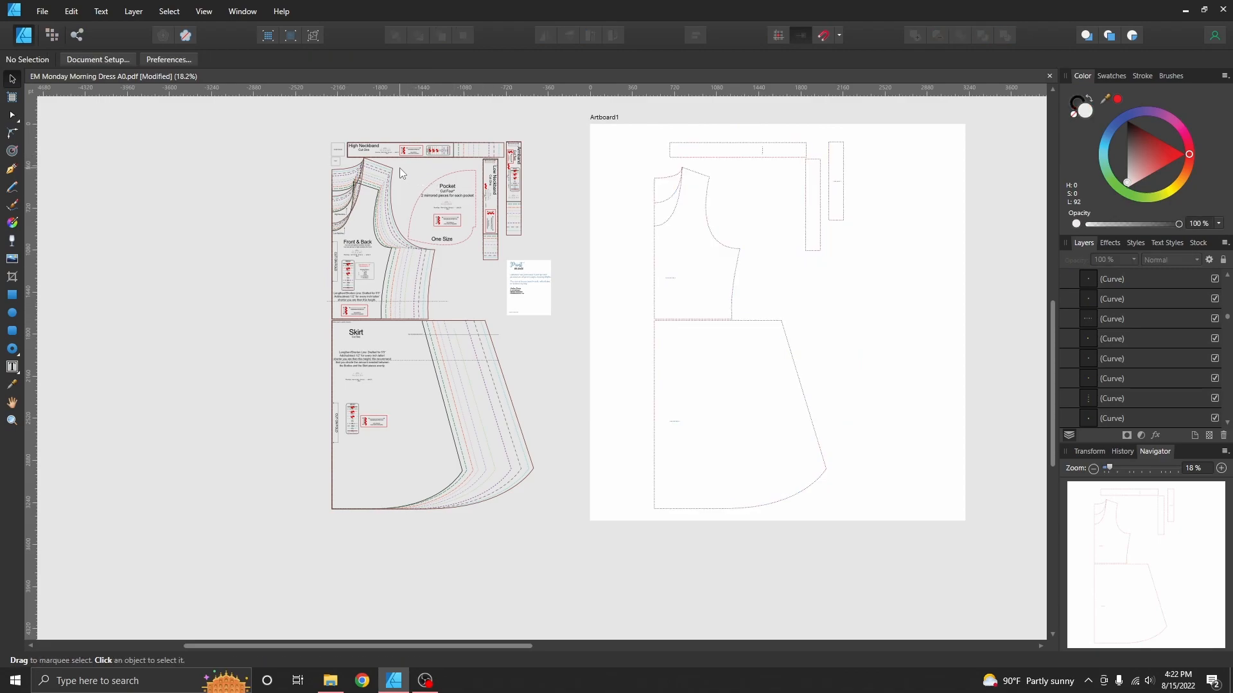
Marquee the Pocket labels and place them on the artboard pocket piece
{"action": "mouse_move", "coordinate": [401, 163]}
{"action": "left_mouse_down"}
{"action": "mouse_move", "coordinate": [469, 220]}
{"action": "mouse_move", "coordinate": [484, 253]}
{"action": "mouse_move", "coordinate": [759, 220]}
{"action": "left_mouse_up"}
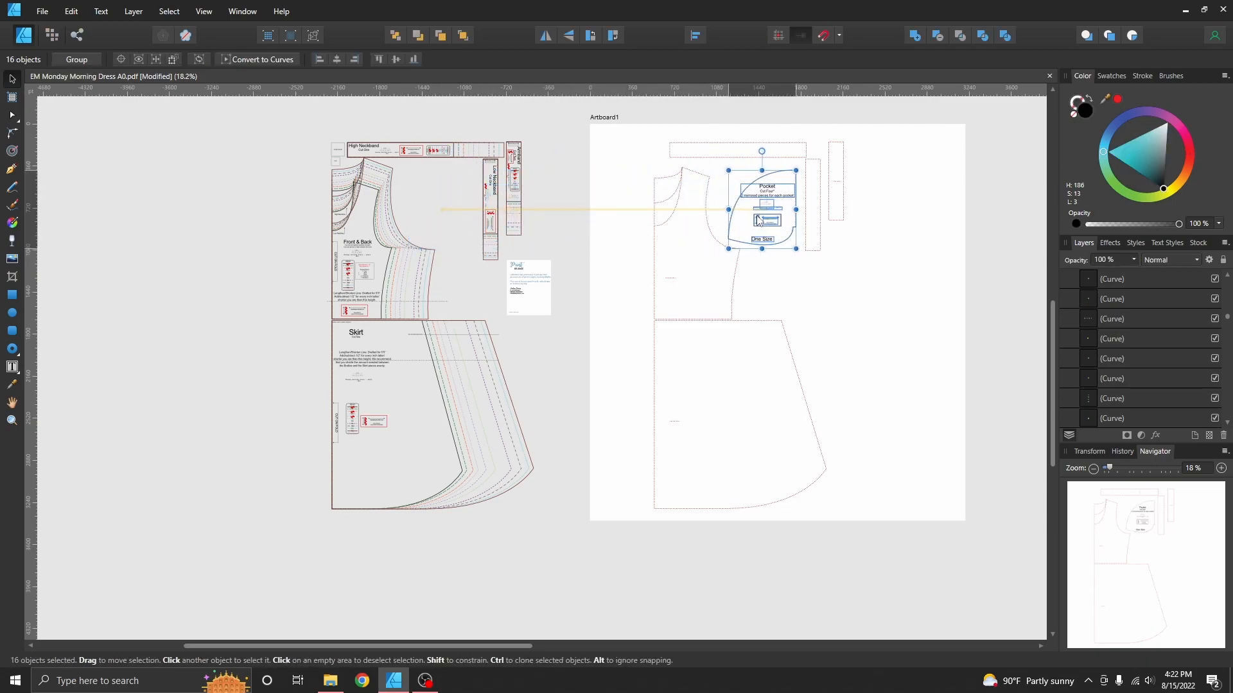
{"action": "left_click", "coordinate": [560, 154]}
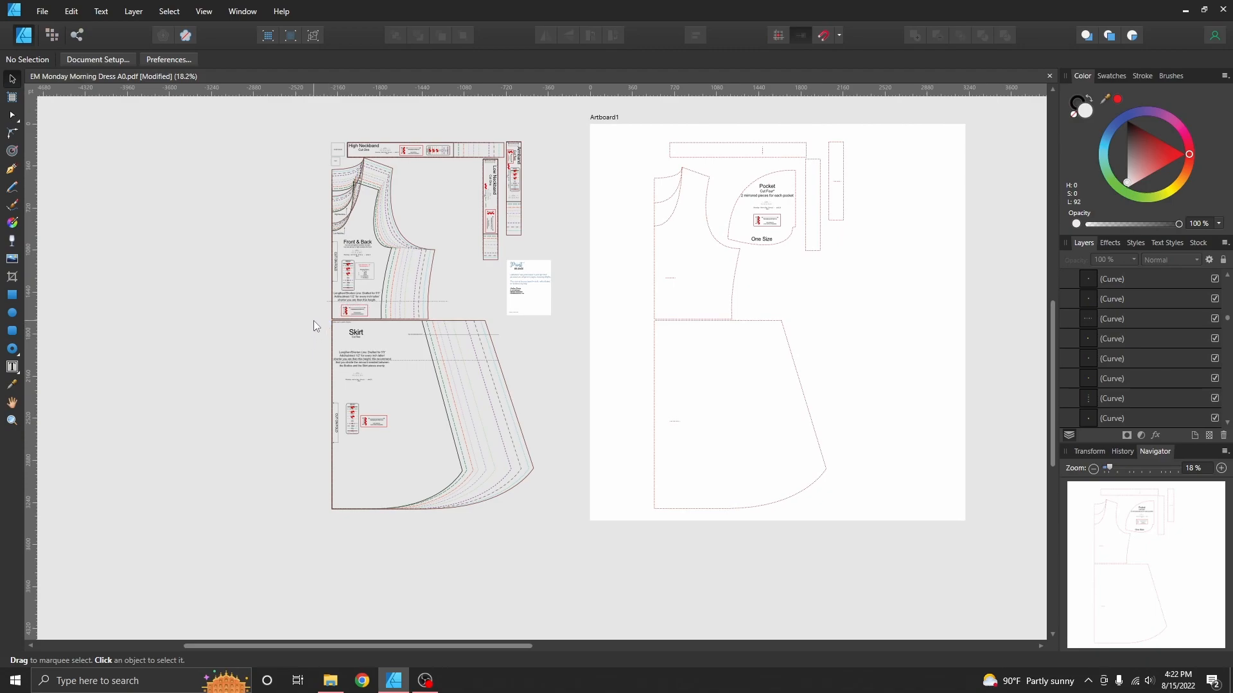
{"action": "scroll", "coordinate": [312, 321], "scroll_direction": "up", "scroll_amount": 2, "text": "ctrl"}
Marquee all the Skirt labels and move them onto the artboard skirt piece
{"action": "left_click_drag", "start_coordinate": [319, 315], "coordinate": [529, 488]}
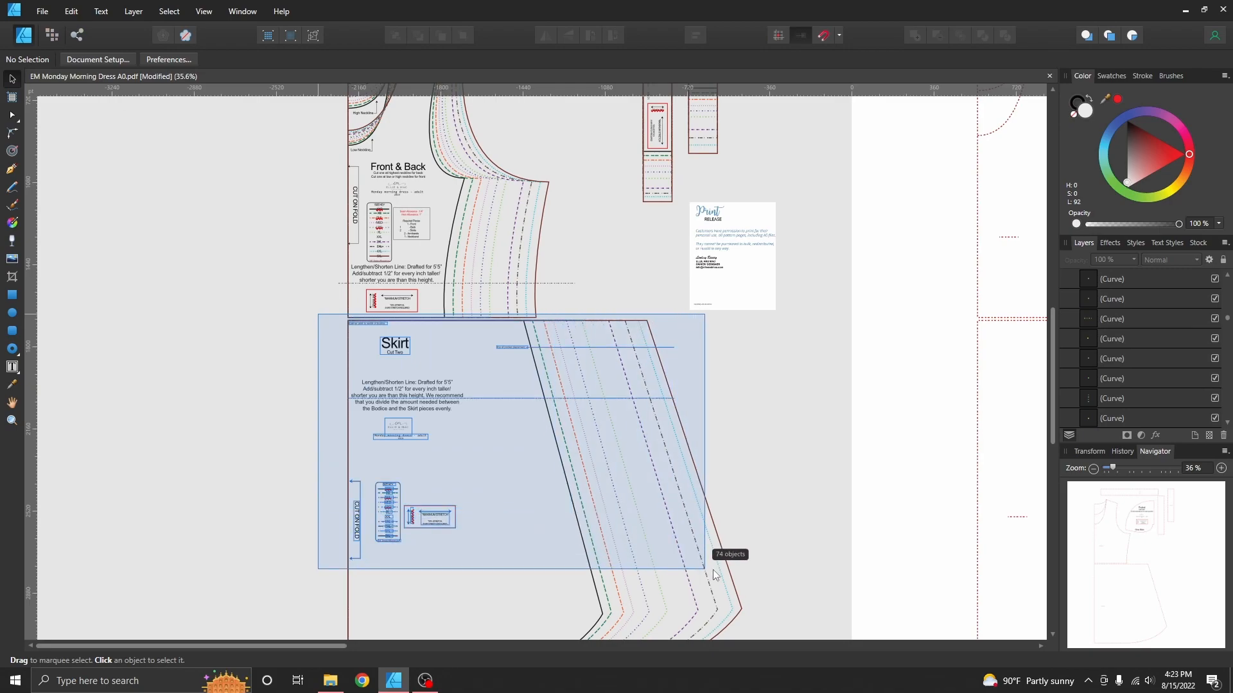
{"action": "left_click_drag", "start_coordinate": [528, 488], "coordinate": [742, 576]}
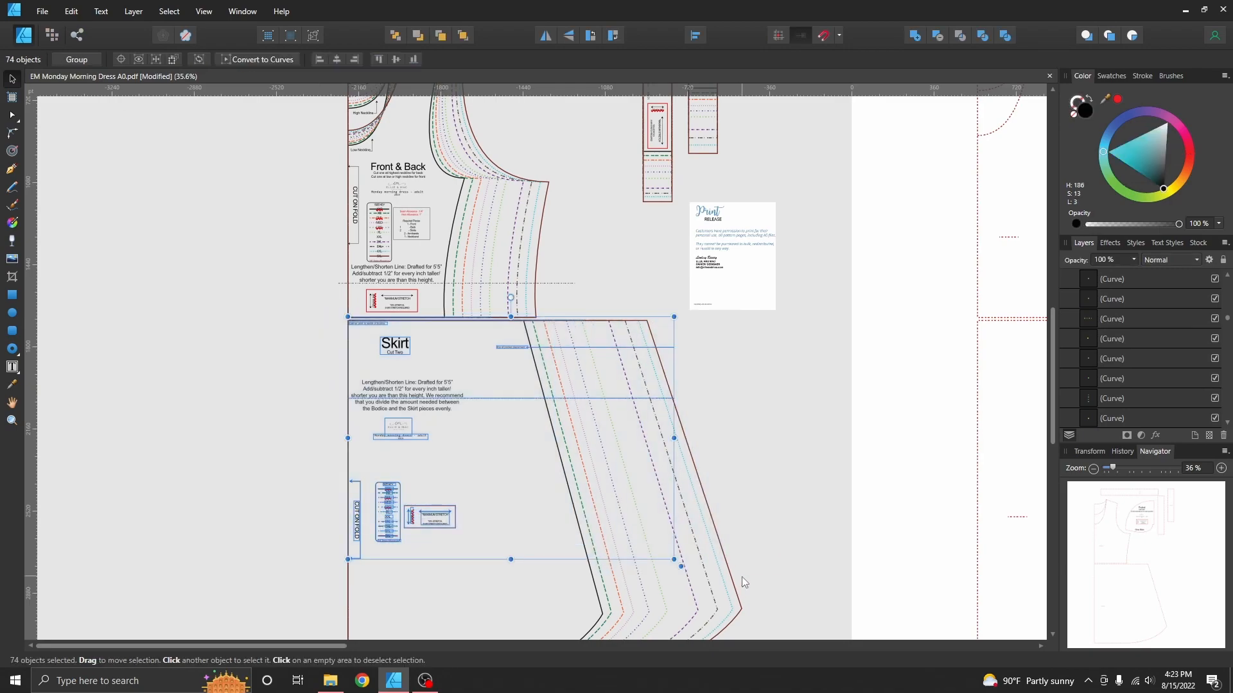
{"action": "scroll", "coordinate": [690, 506], "scroll_direction": "down", "scroll_amount": 2}
{"action": "scroll", "coordinate": [733, 400], "scroll_direction": "down", "scroll_amount": 2}
{"action": "scroll", "coordinate": [609, 520], "scroll_direction": "down", "scroll_amount": 2}
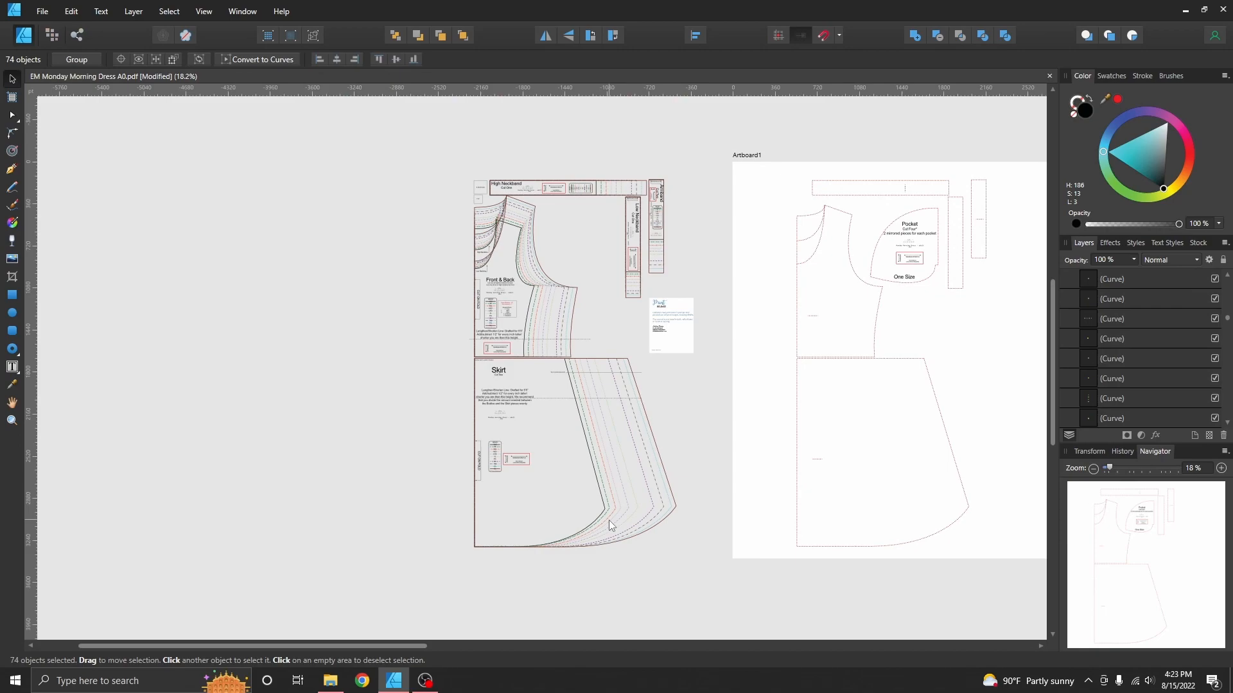
{"action": "left_click_drag", "start_coordinate": [499, 403], "coordinate": [821, 404]}
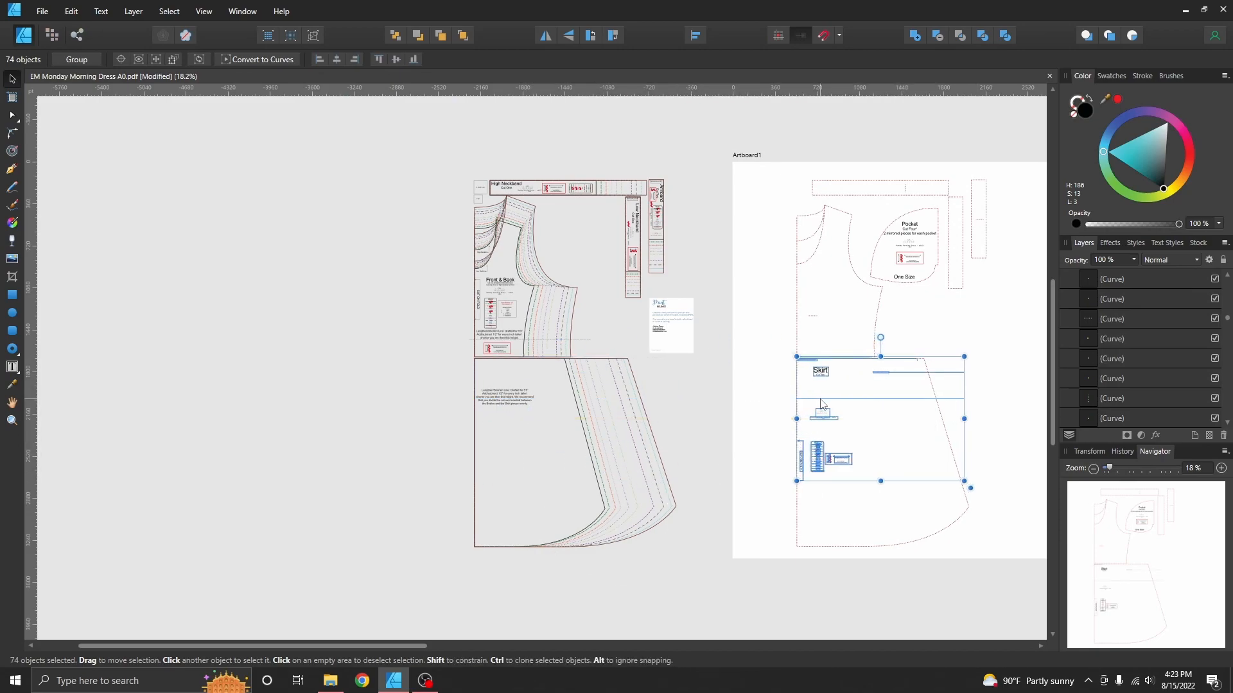
{"action": "left_click", "coordinate": [499, 405]}
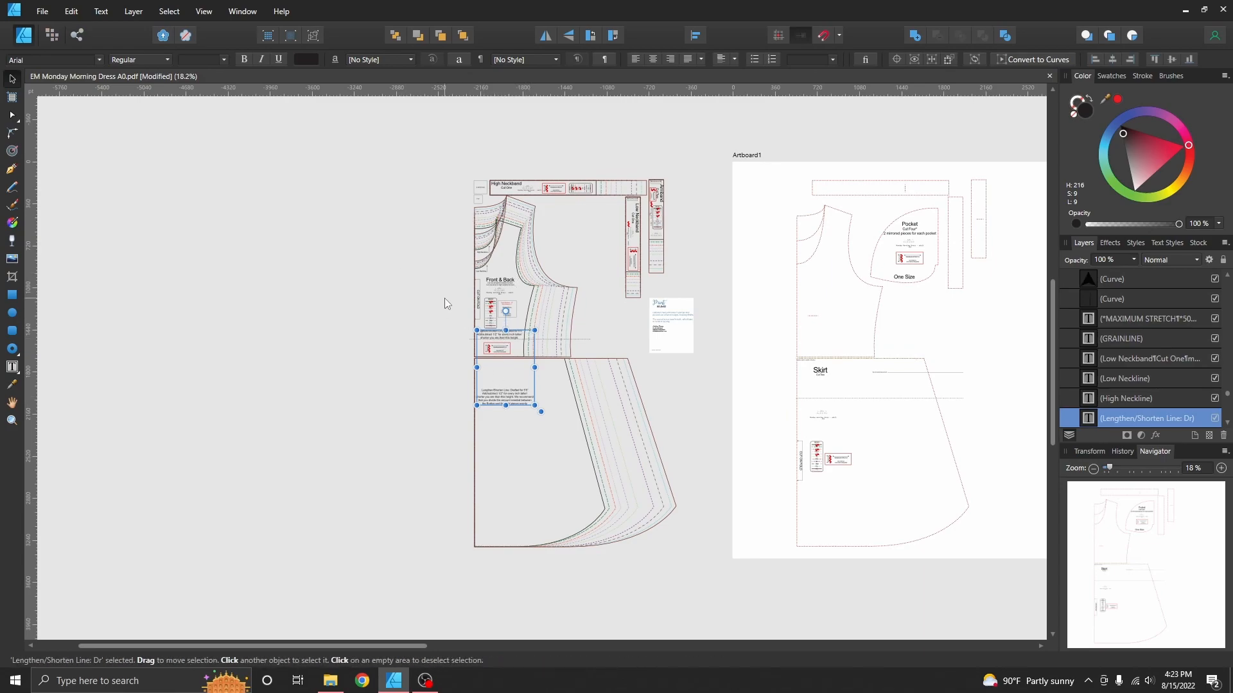
{"action": "scroll", "coordinate": [443, 298], "scroll_direction": "up", "scroll_amount": 2}
Marquee the Front & Back bodice labels and move them onto the artboard bodice
{"action": "left_click_drag", "start_coordinate": [457, 180], "coordinate": [574, 470]}
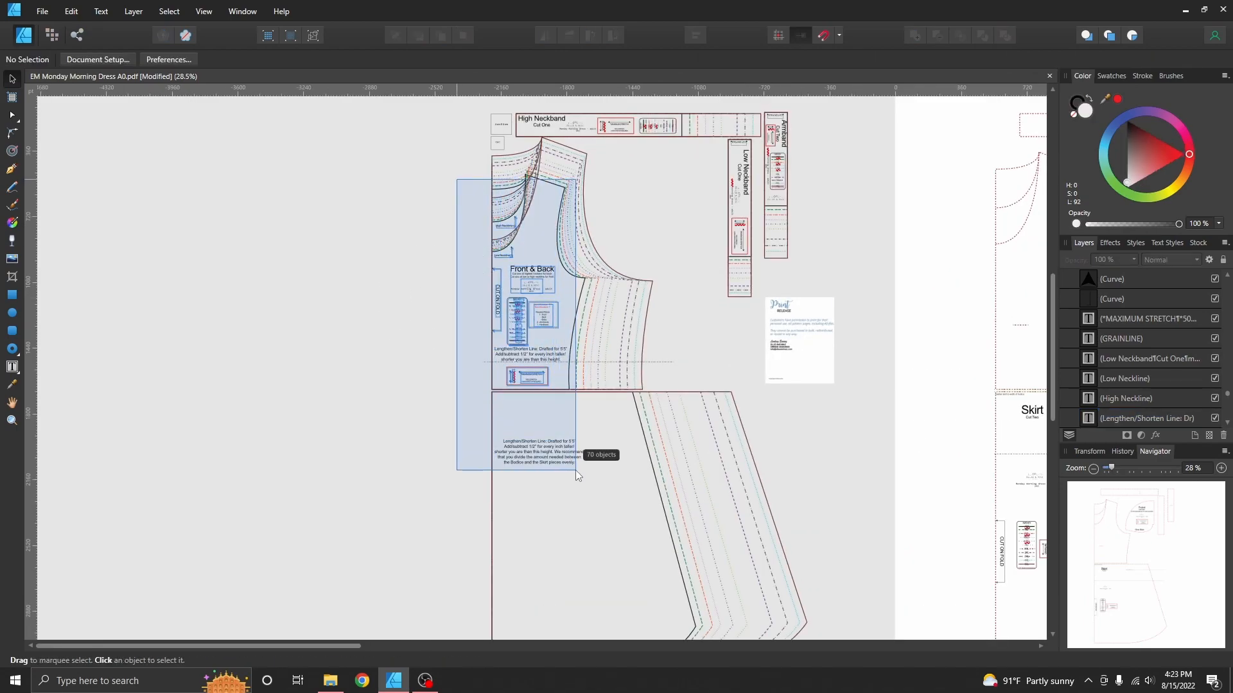
{"action": "mouse_move", "coordinate": [575, 470]}
{"action": "left_mouse_down"}
{"action": "mouse_move", "coordinate": [596, 470]}
{"action": "mouse_move", "coordinate": [571, 511]}
{"action": "left_mouse_up"}
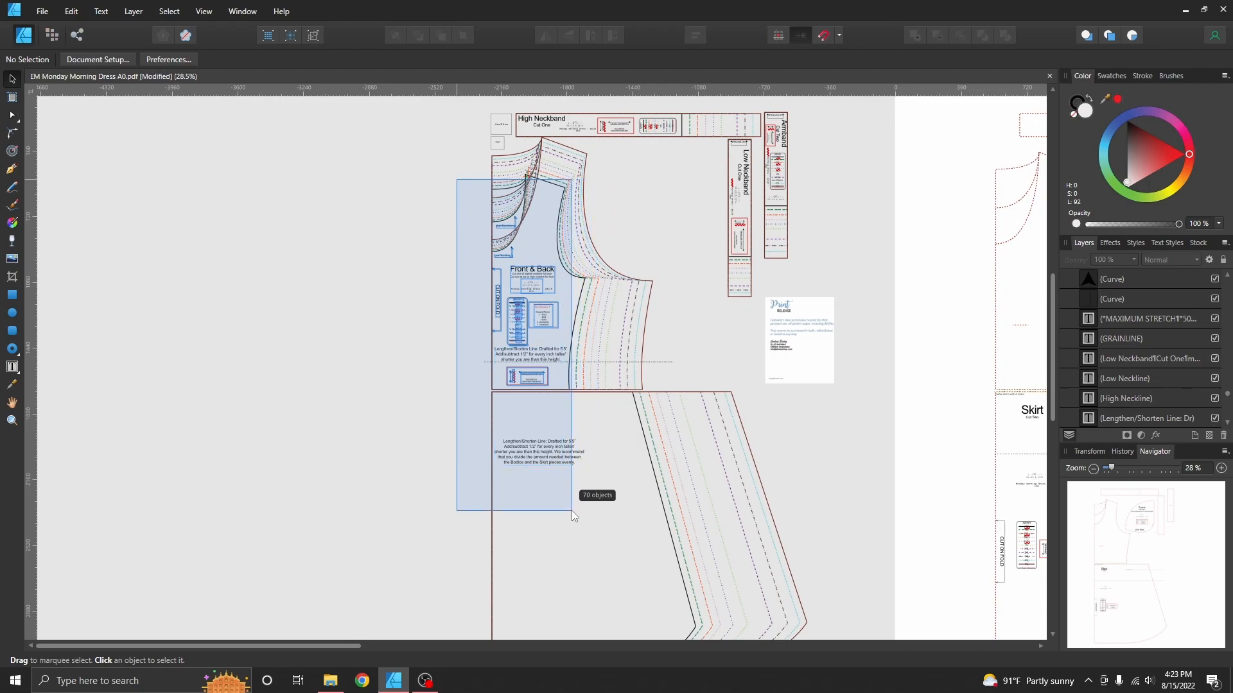
{"action": "left_click_drag", "start_coordinate": [571, 510], "coordinate": [572, 510]}
{"action": "scroll", "coordinate": [534, 414], "scroll_direction": "down", "scroll_amount": 4}
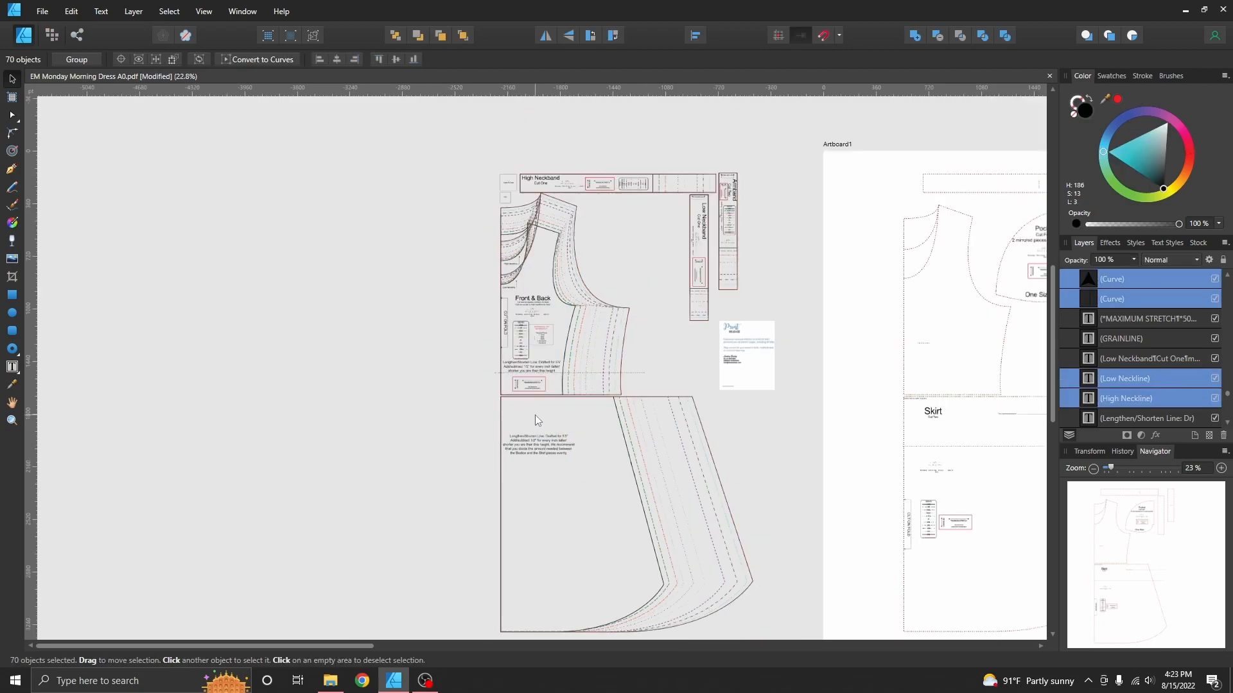
{"action": "left_click_drag", "start_coordinate": [535, 415], "coordinate": [735, 413]}
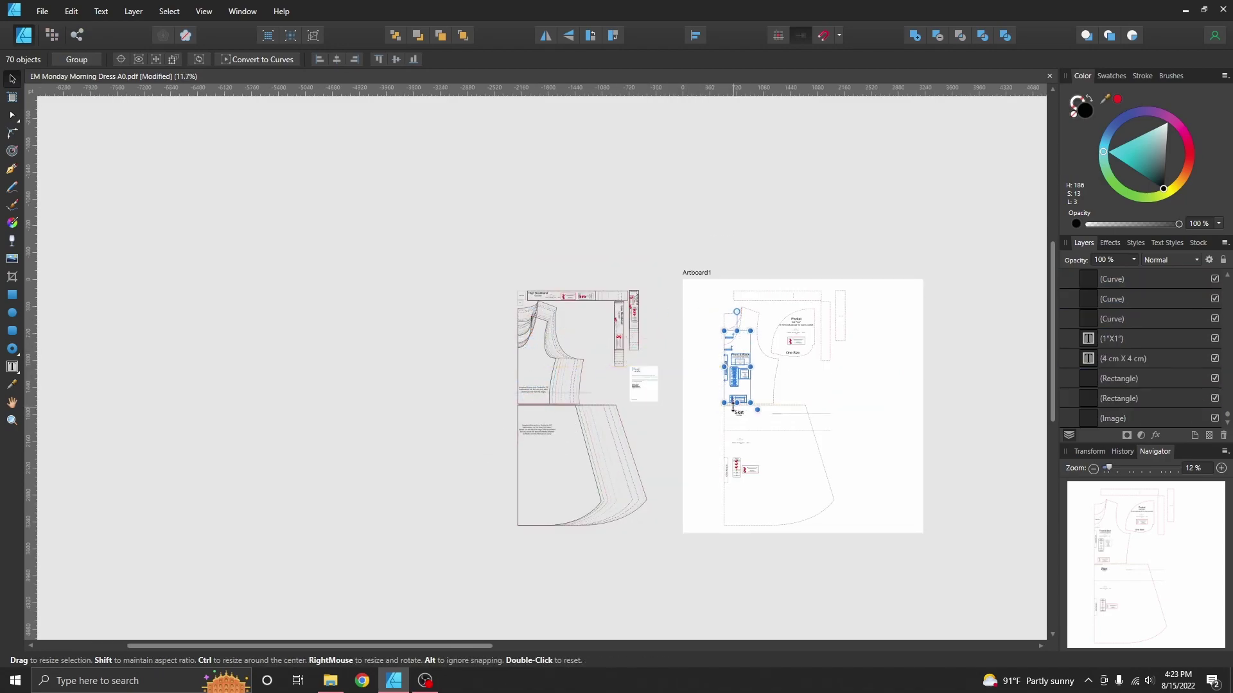
{"action": "left_click", "coordinate": [421, 444]}
{"action": "scroll", "coordinate": [521, 465], "scroll_direction": "up", "scroll_amount": 3}
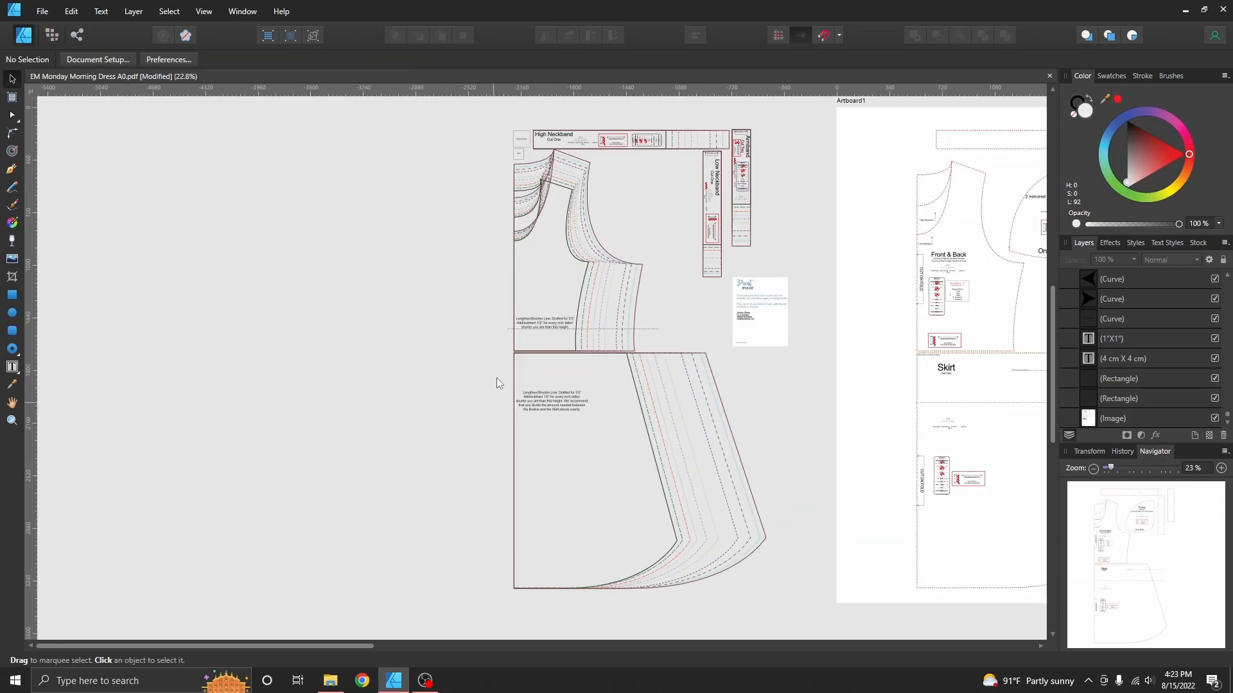
Select the skirt's Lengthen/Shorten label together with its line
{"action": "left_click", "coordinate": [525, 316]}
{"action": "scroll", "coordinate": [537, 357], "scroll_direction": "up", "scroll_amount": 1}
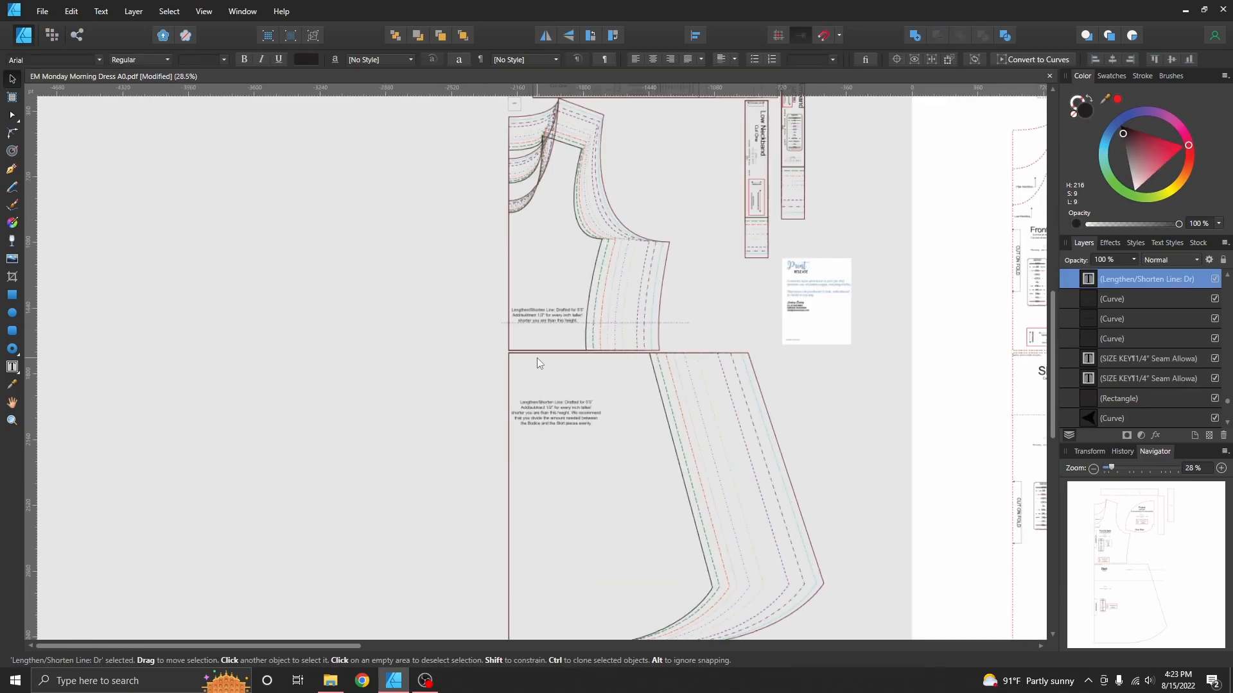
{"action": "left_click", "coordinate": [504, 324], "text": "shift"}
{"action": "scroll", "coordinate": [510, 327], "scroll_direction": "down", "scroll_amount": 2}
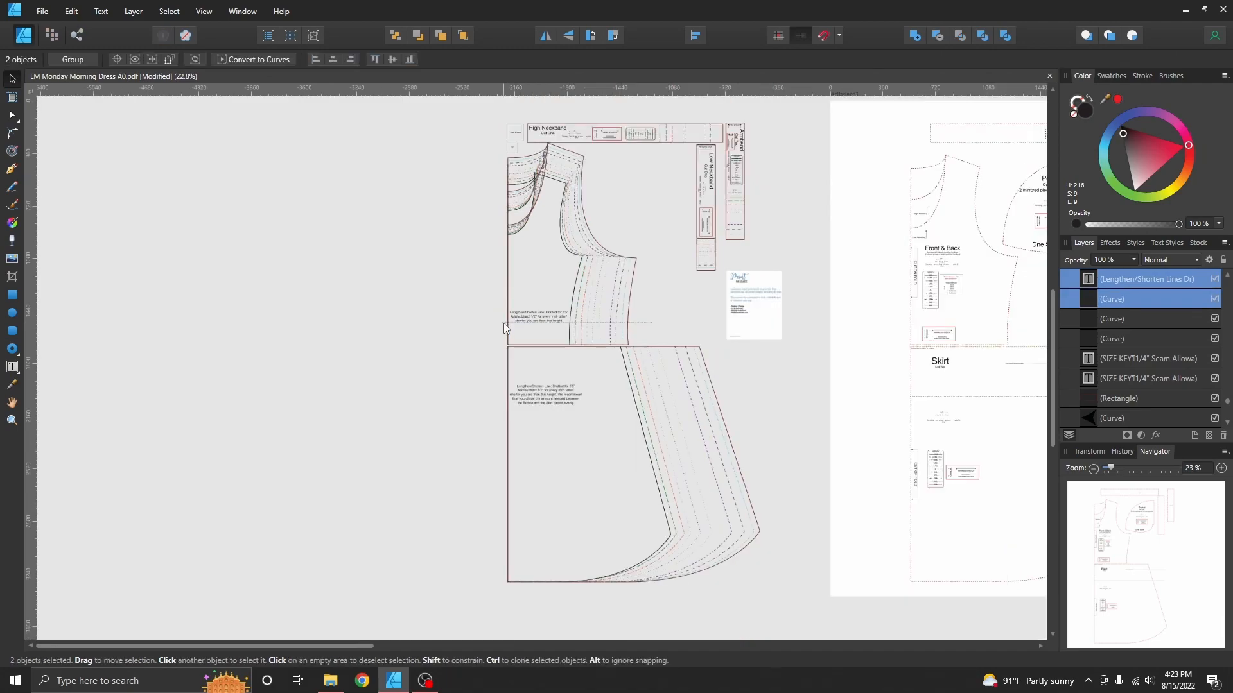
{"action": "scroll", "coordinate": [513, 330], "scroll_direction": "down", "scroll_amount": 1}
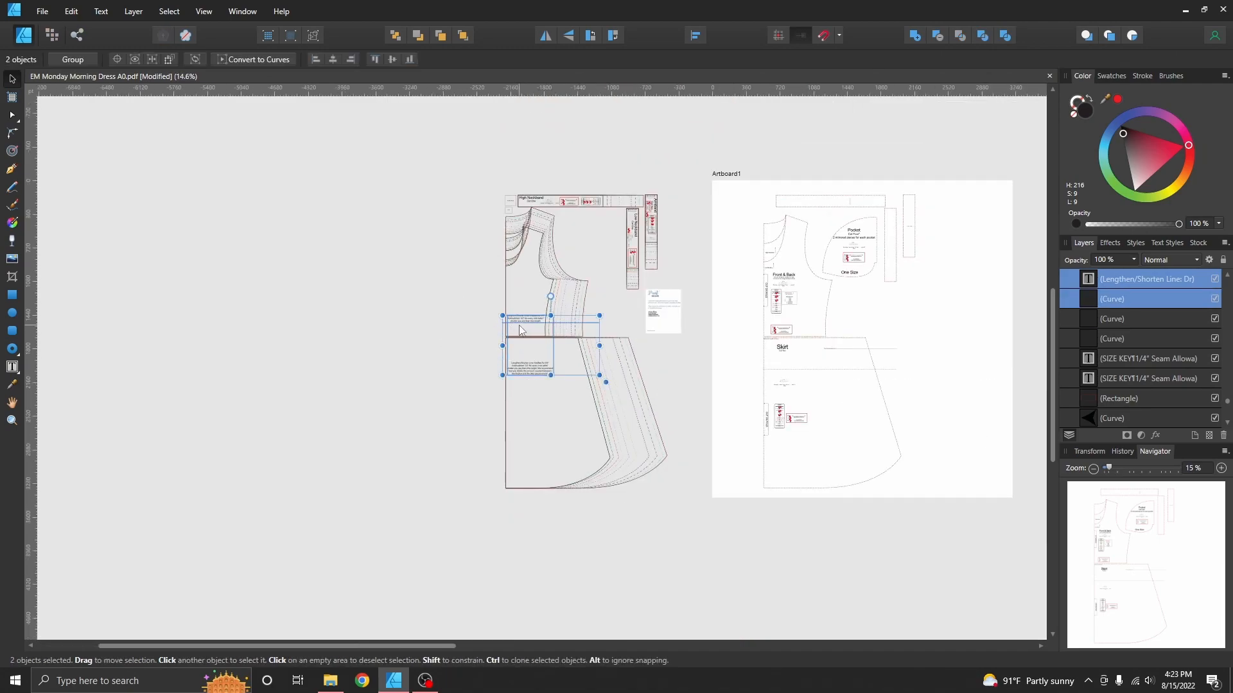
Drop the Lengthen/Shorten label and line onto the Artboard1 skirt
{"action": "left_click_drag", "start_coordinate": [520, 330], "coordinate": [777, 340]}
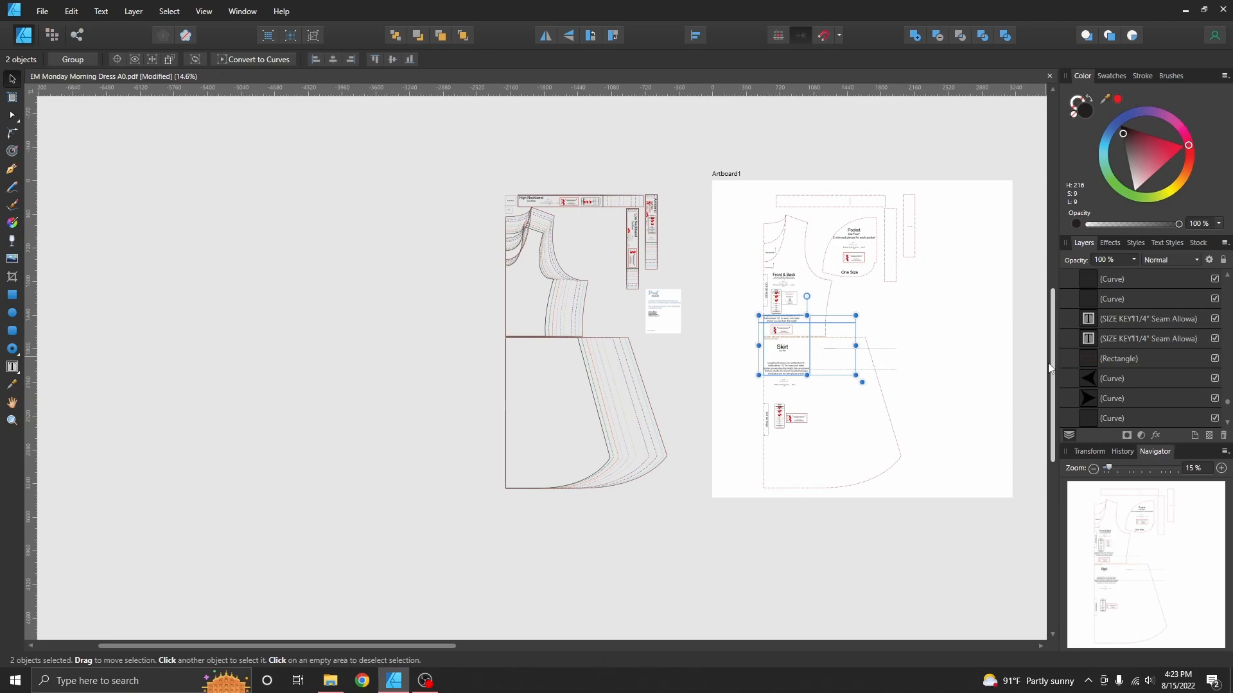
Shift-select the SIZE KEY labels, test-square rectangles and 4 cm X 4 cm label, and place them at the top of Artboard1
{"action": "left_click", "coordinate": [1125, 321]}
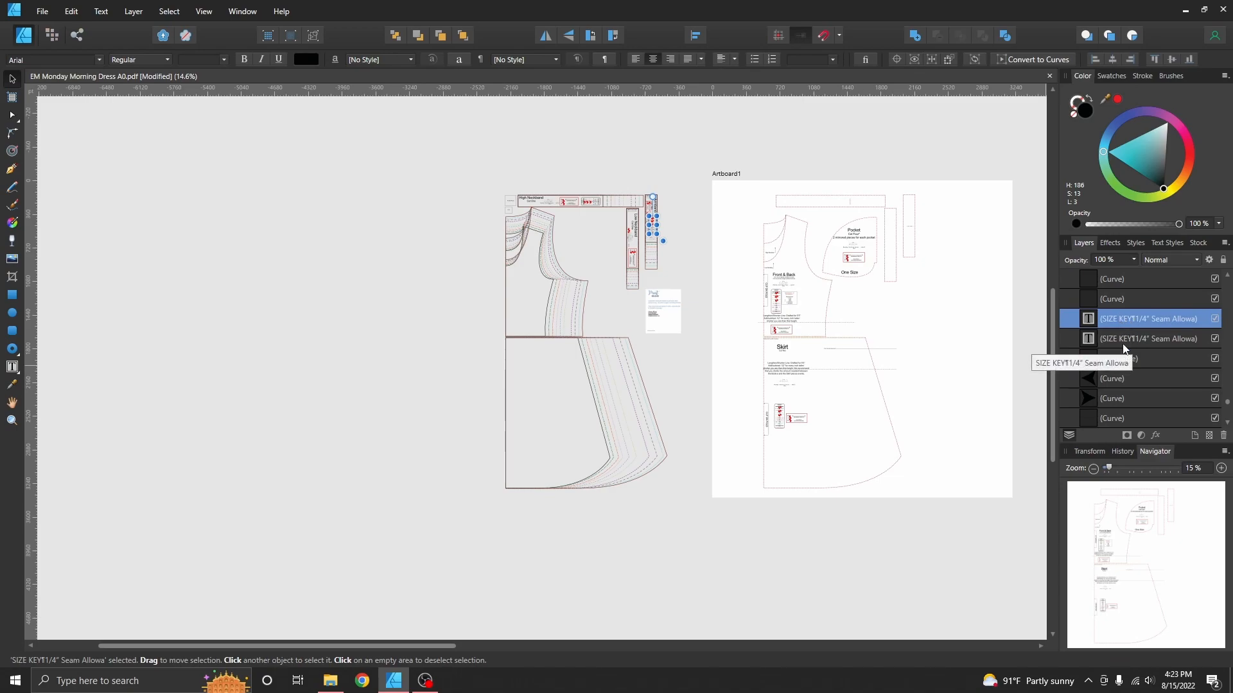
{"action": "left_click", "coordinate": [1120, 343], "text": "shift"}
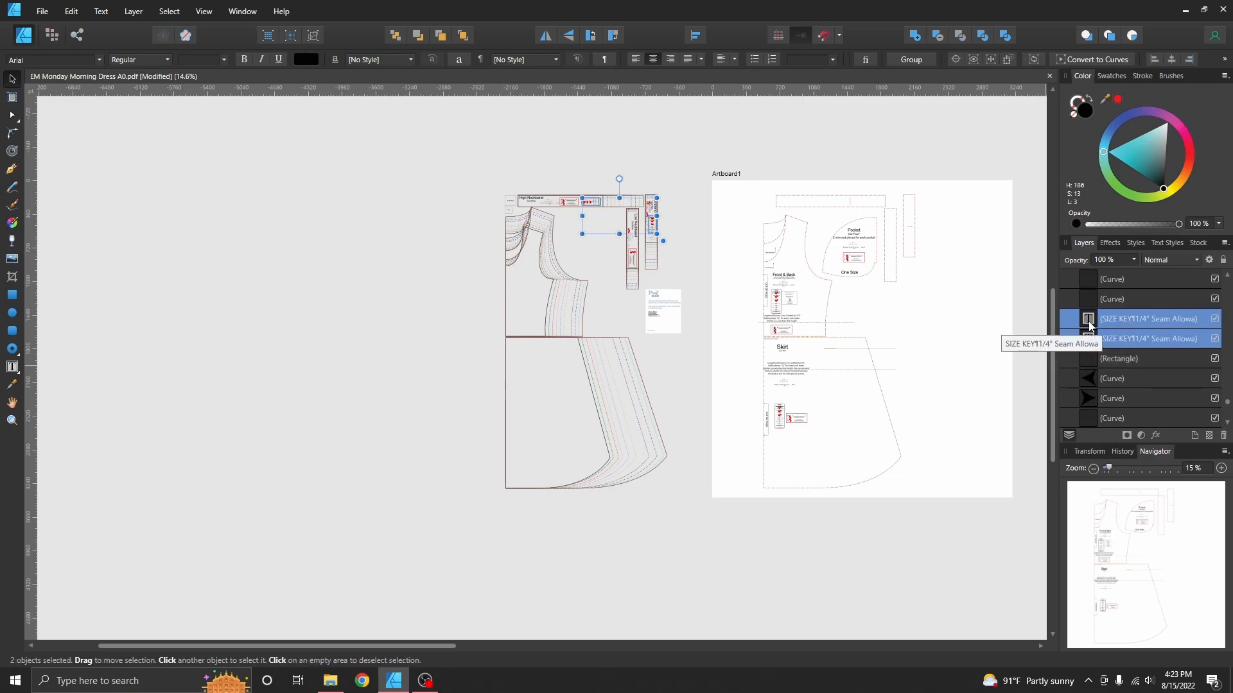
{"action": "scroll", "coordinate": [1103, 347], "scroll_direction": "down", "scroll_amount": 3}
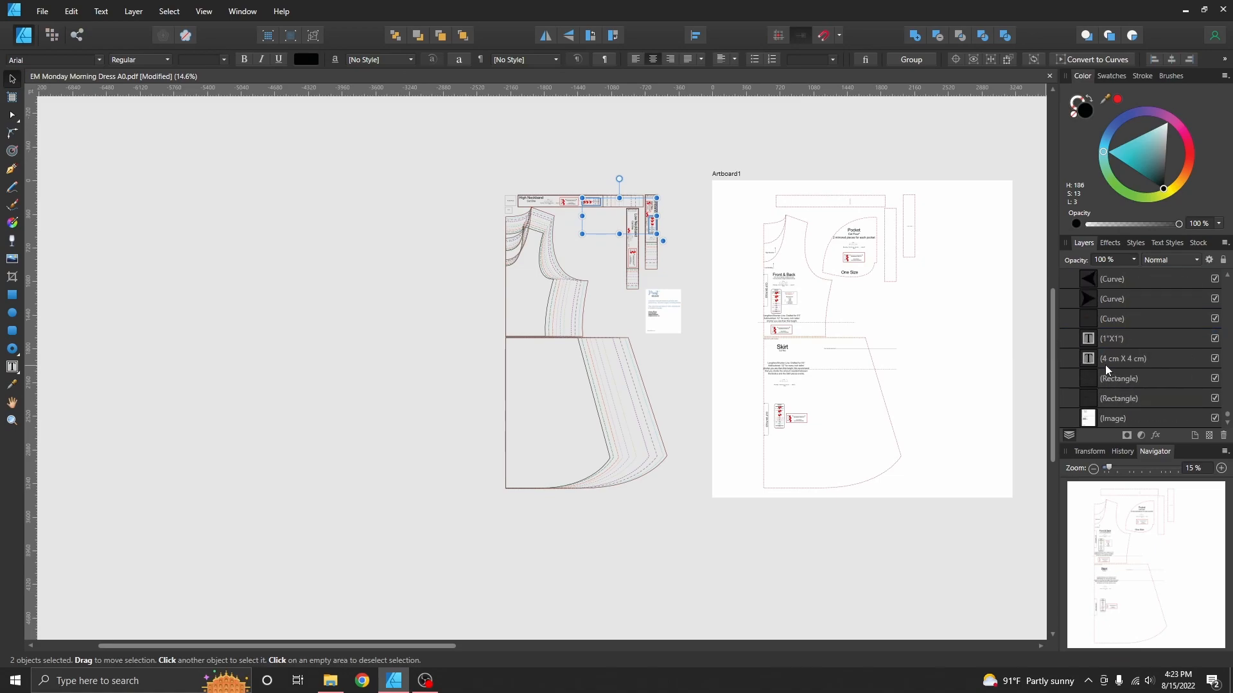
{"action": "left_click", "coordinate": [1104, 398], "text": "shift"}
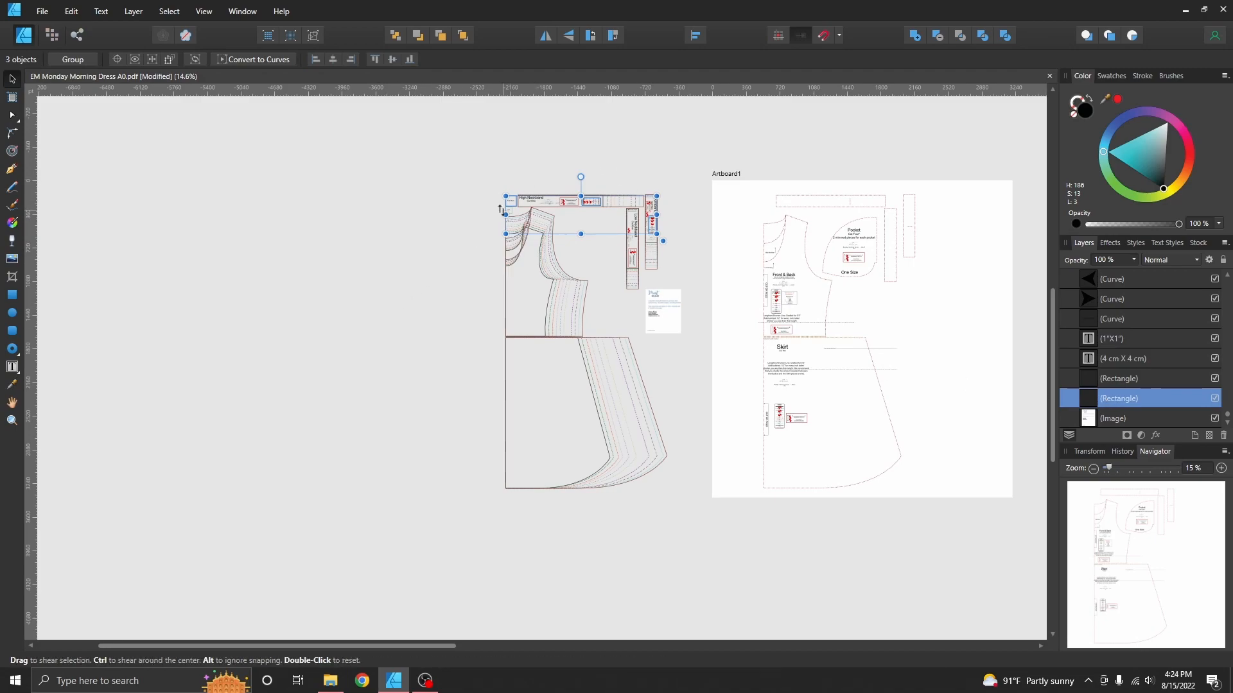
{"action": "left_click", "coordinate": [1126, 376], "text": "shift"}
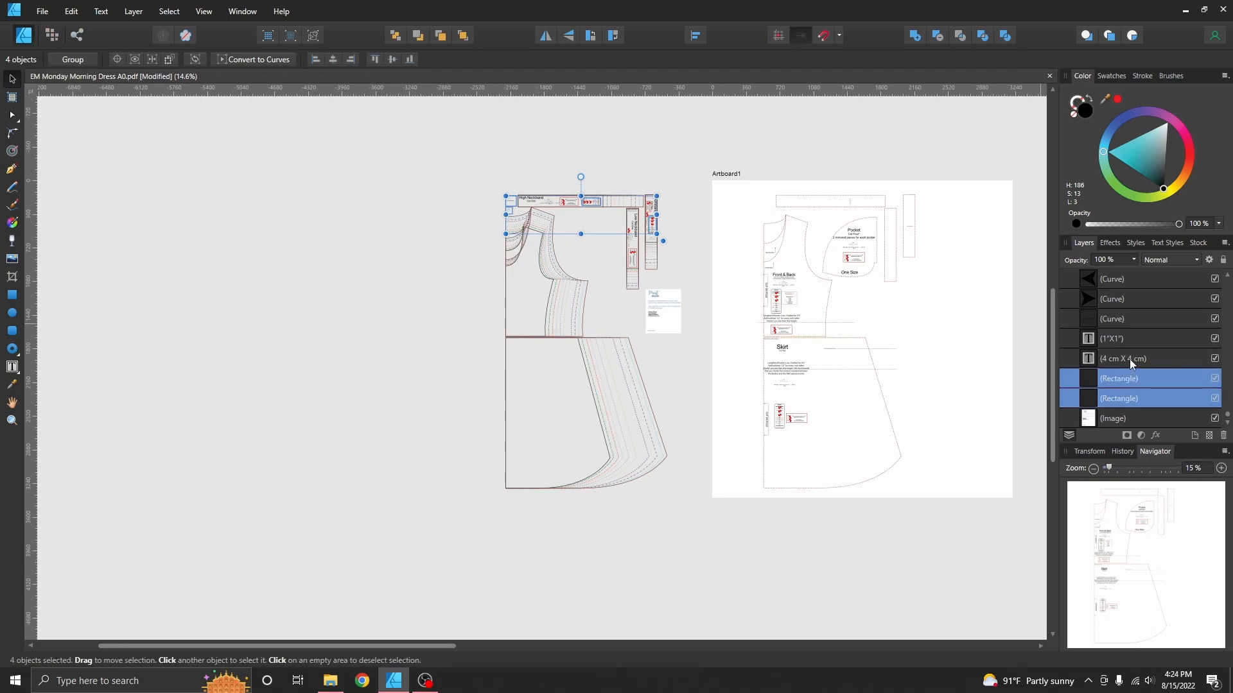
{"action": "left_click", "coordinate": [1130, 356], "text": "shift"}
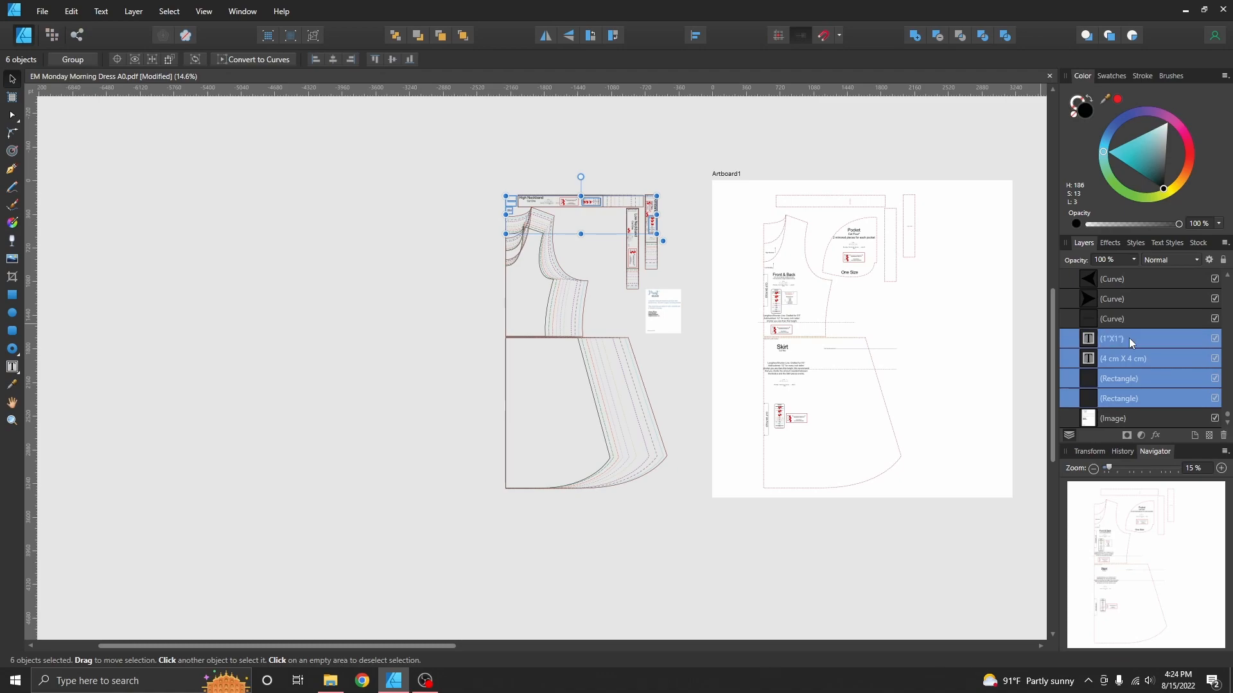
{"action": "scroll", "coordinate": [1140, 376], "scroll_direction": "up", "scroll_amount": 3}
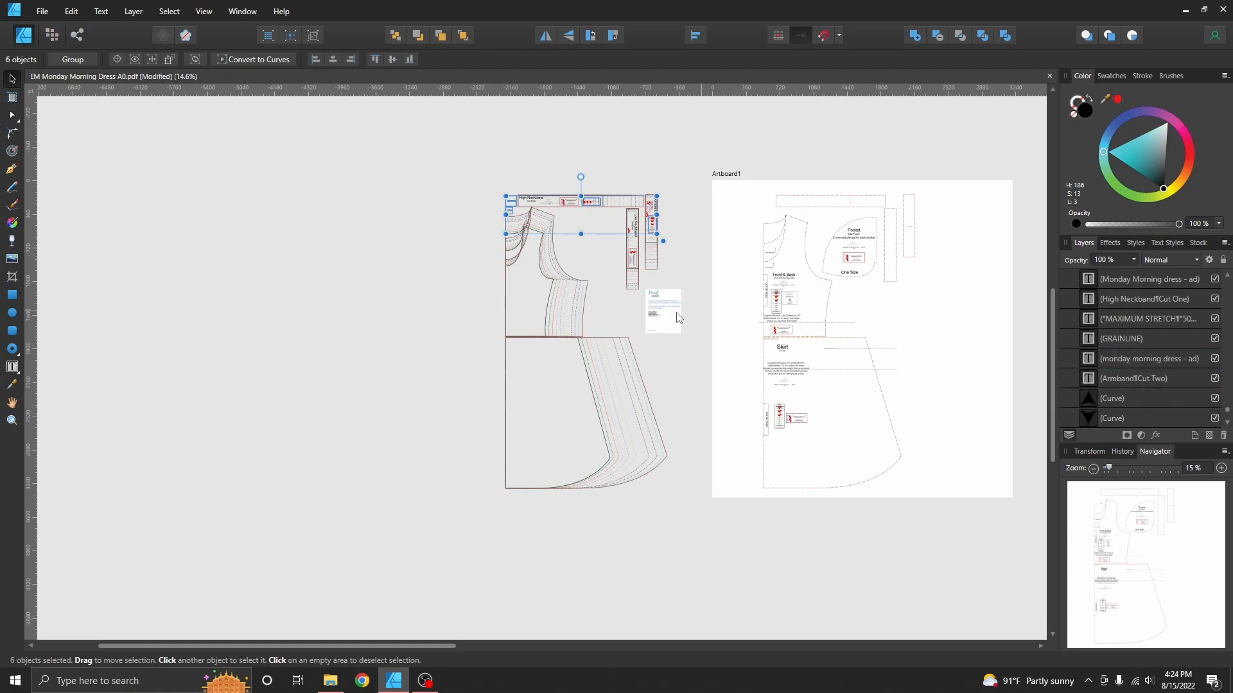
{"action": "left_click_drag", "start_coordinate": [516, 209], "coordinate": [740, 189]}
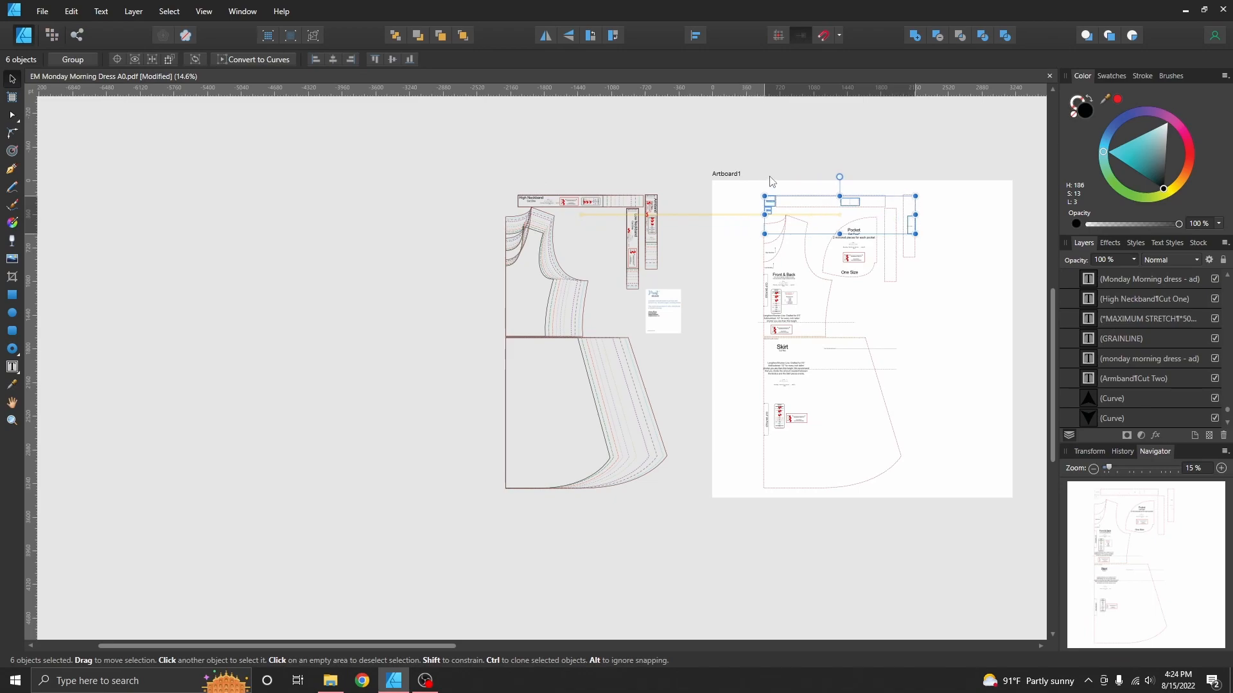
{"action": "left_click_drag", "start_coordinate": [739, 189], "coordinate": [769, 179]}
{"action": "scroll", "coordinate": [1168, 367], "scroll_direction": "up", "scroll_amount": 1}
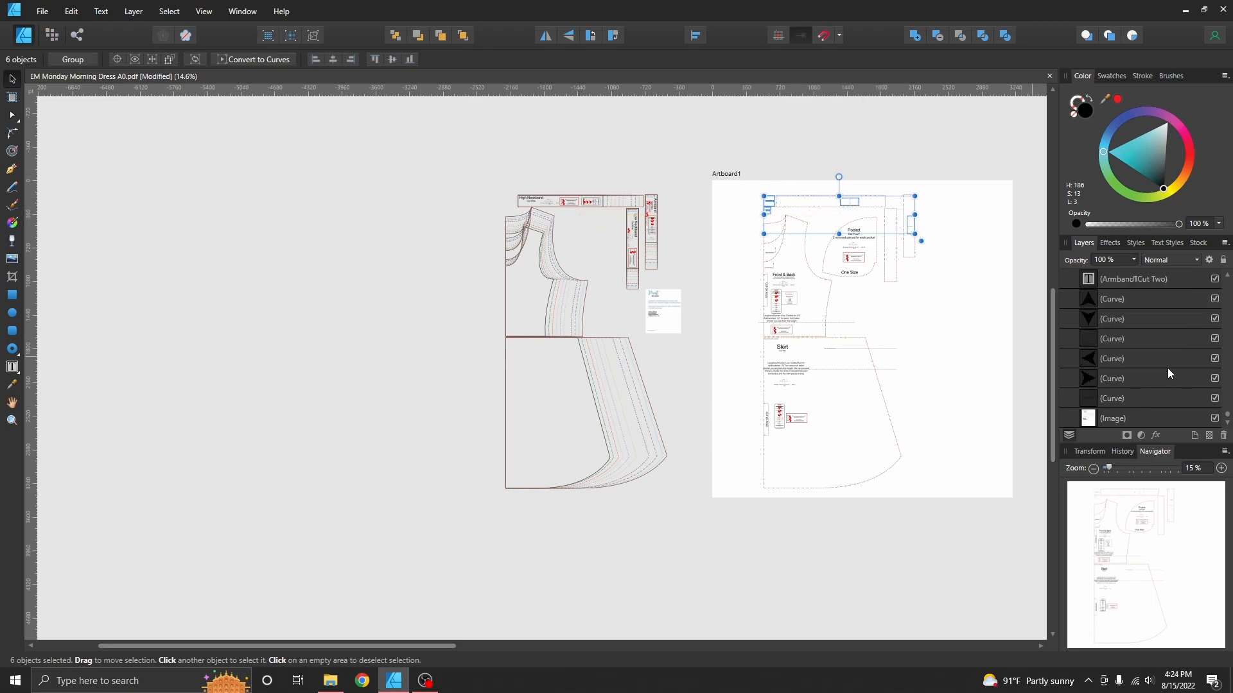
{"action": "scroll", "coordinate": [1167, 368], "scroll_direction": "up", "scroll_amount": 1}
{"action": "scroll", "coordinate": [1162, 372], "scroll_direction": "up", "scroll_amount": 1}
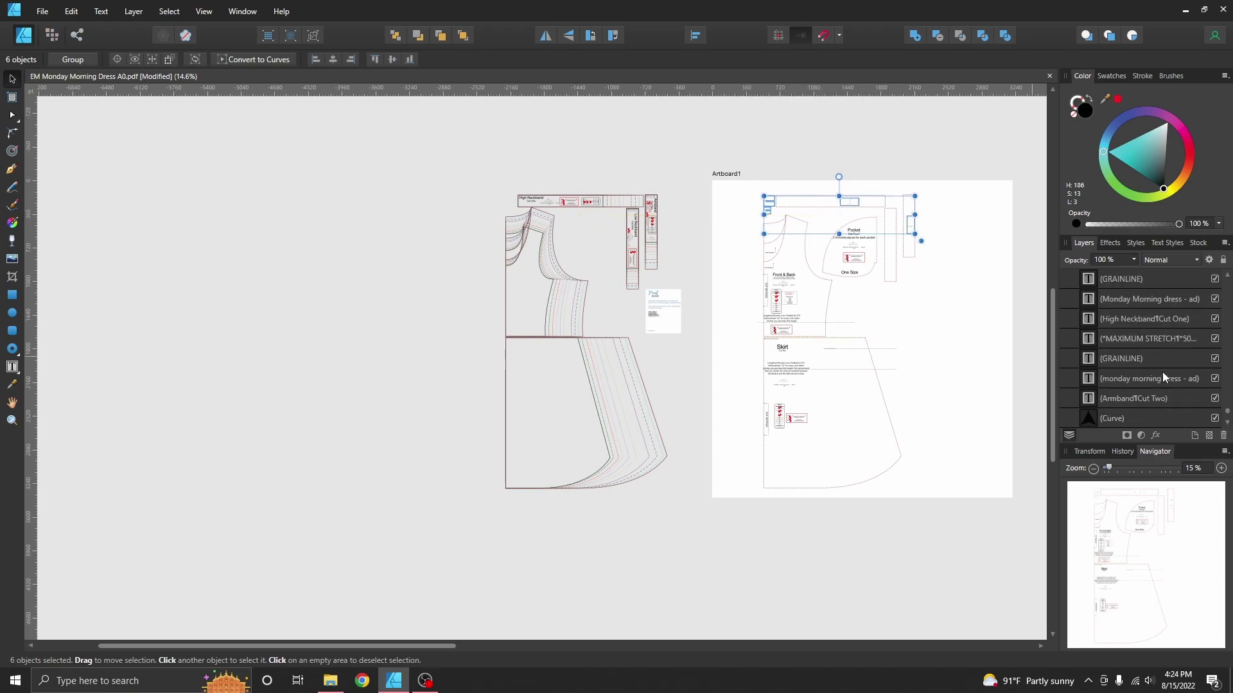
Select the Armband Cut Two label and neckband rectangle piece and move them onto Artboard1
{"action": "left_click", "coordinate": [1127, 402]}
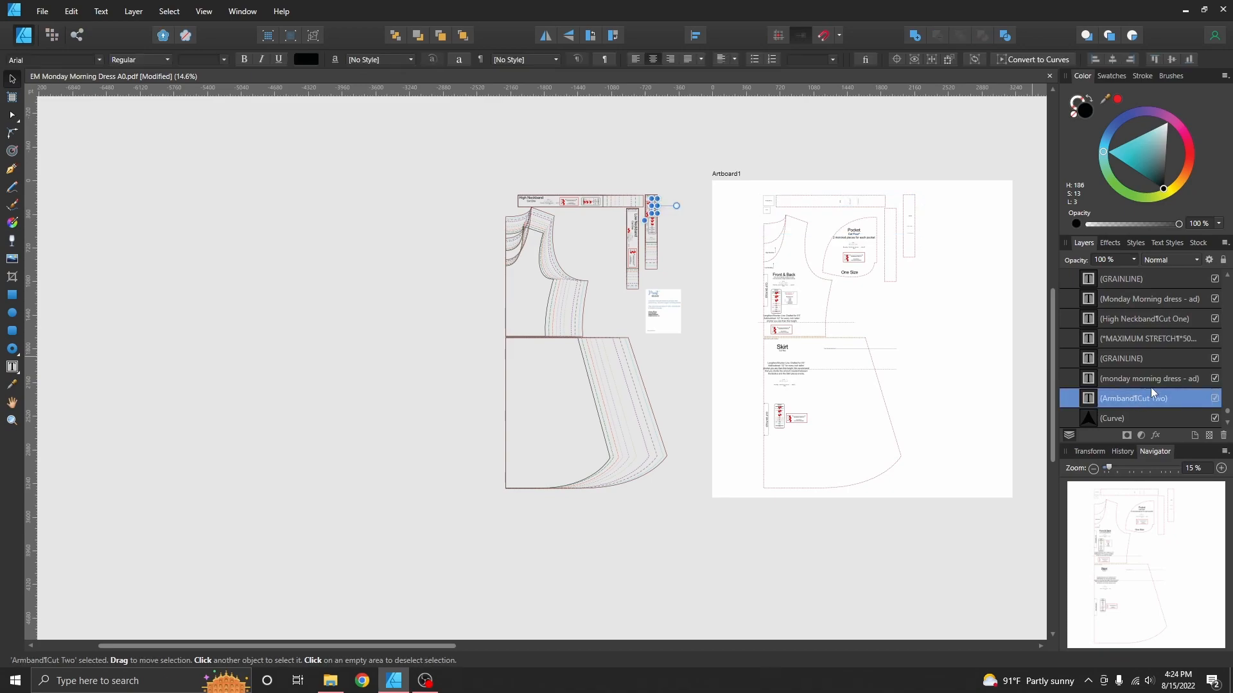
{"action": "scroll", "coordinate": [1152, 390], "scroll_direction": "up", "scroll_amount": 3}
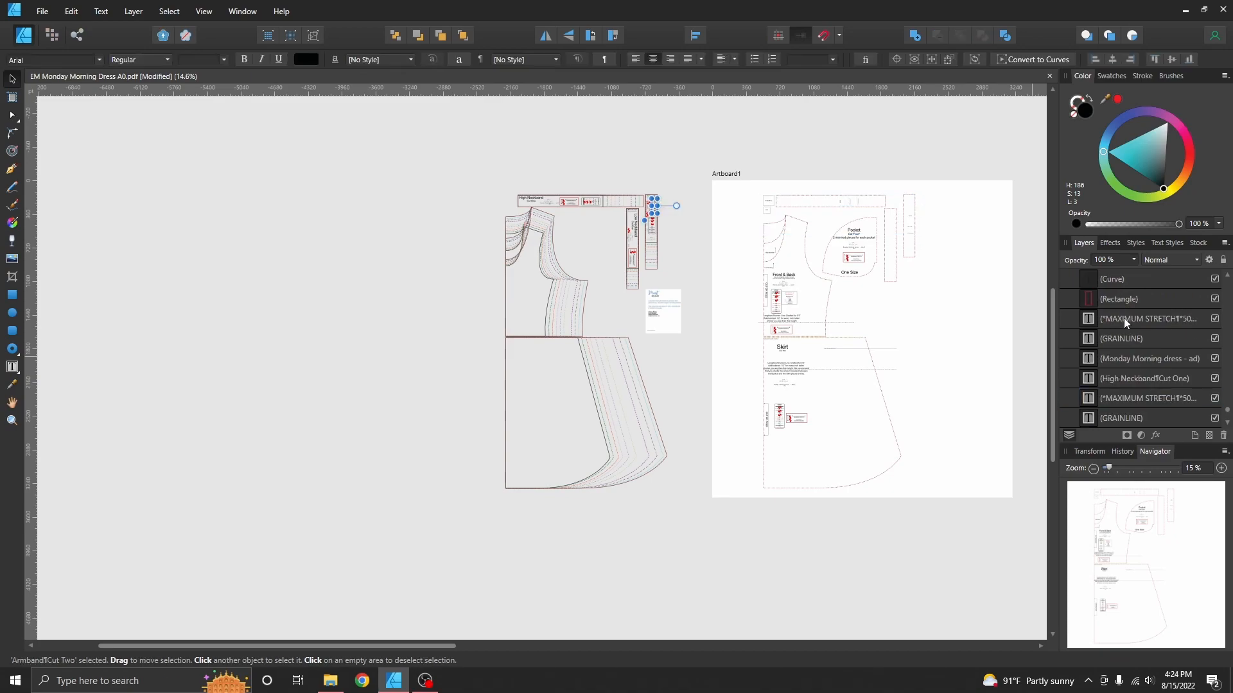
{"action": "left_click", "coordinate": [1126, 300]}
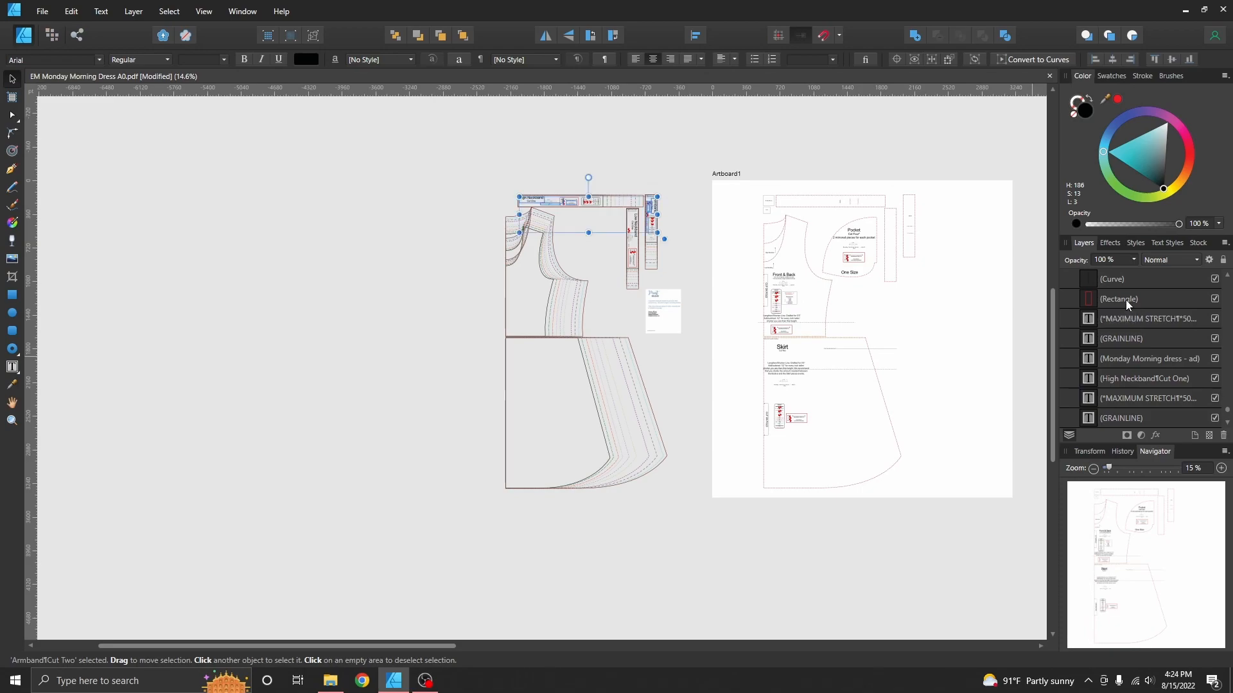
{"action": "scroll", "coordinate": [1128, 305], "scroll_direction": "down", "scroll_amount": 3}
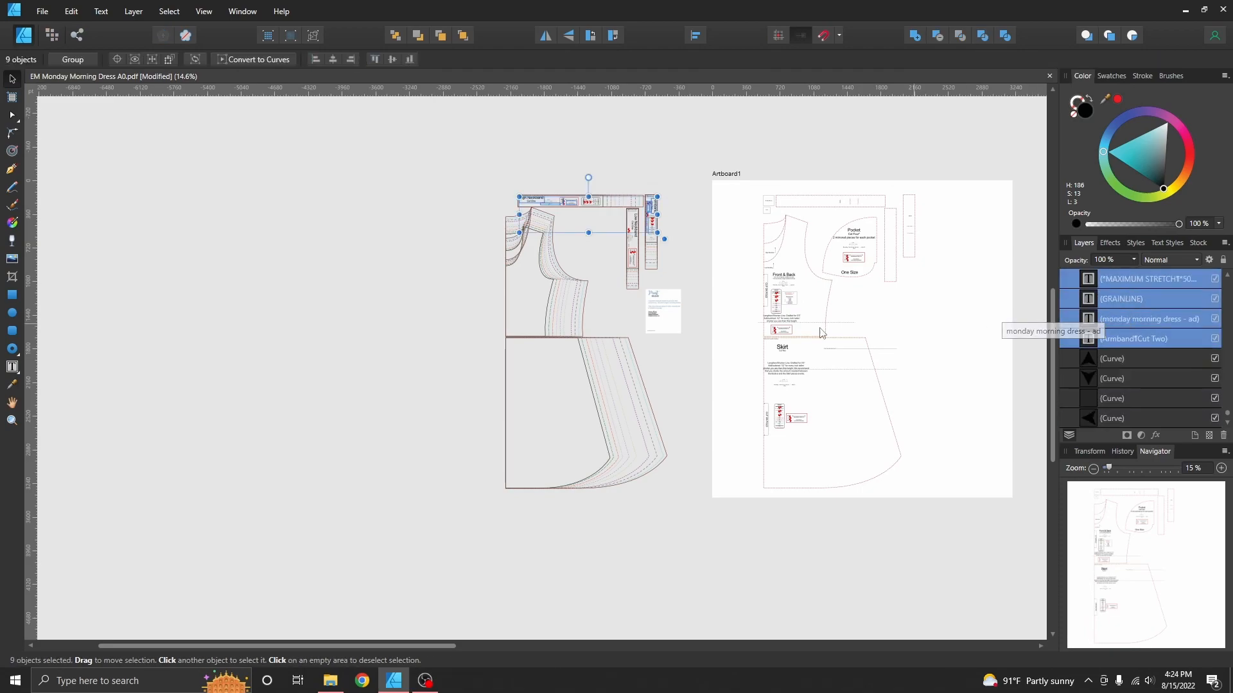
{"action": "left_click_drag", "start_coordinate": [543, 204], "coordinate": [808, 204]}
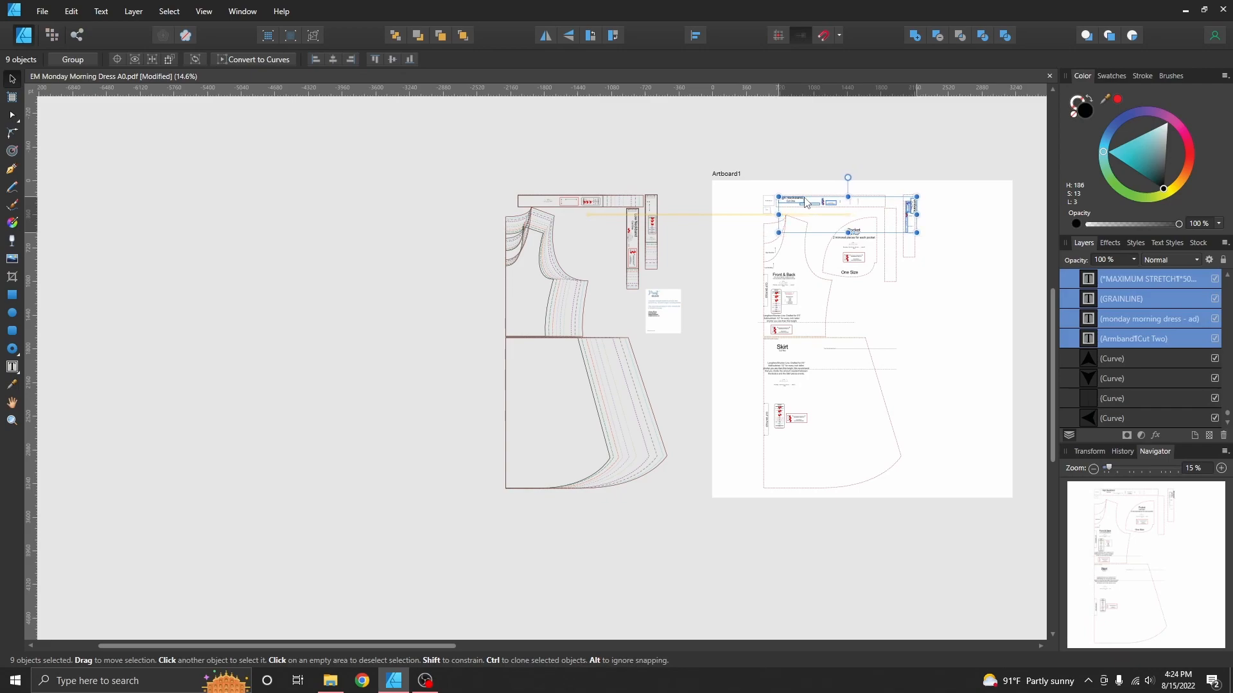
{"action": "left_click_drag", "start_coordinate": [809, 204], "coordinate": [804, 204]}
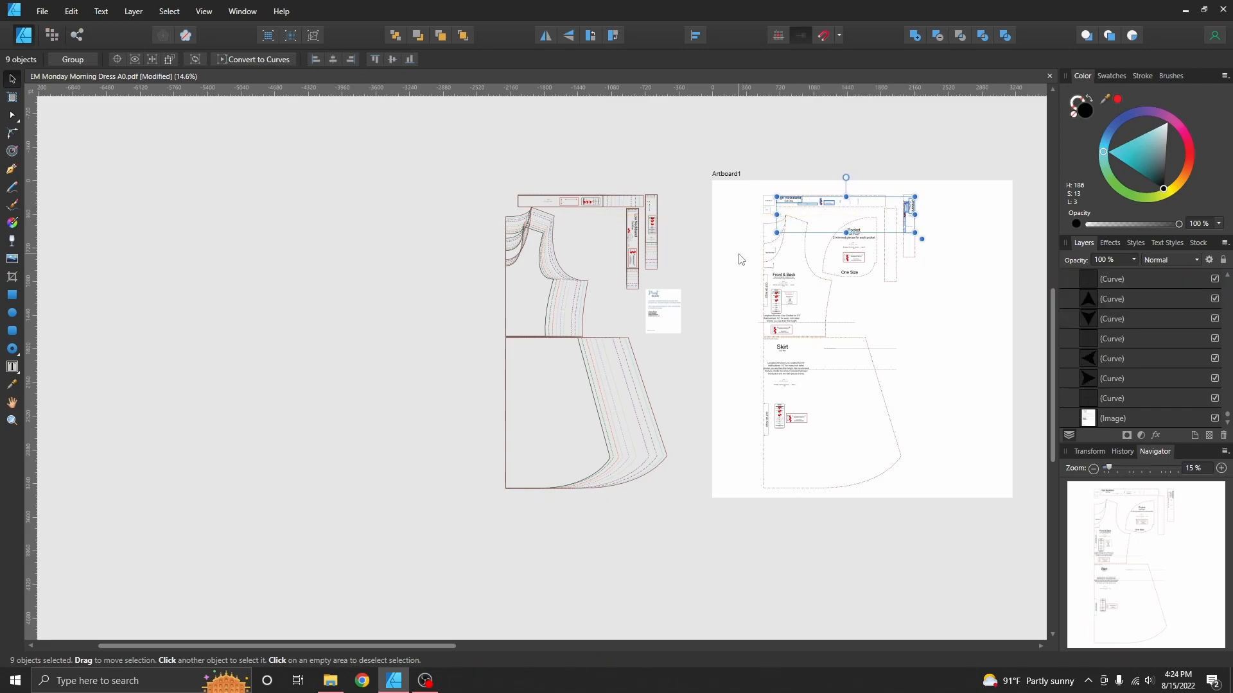
{"action": "scroll", "coordinate": [1112, 332], "scroll_direction": "down", "scroll_amount": 3}
Gather the Low Neckband, MAXIMUM STRETCH, GRAINLINE and CUT ON FOLD markings, undoing an accidental flip of the fold arrow
{"action": "left_click", "coordinate": [1114, 338]}
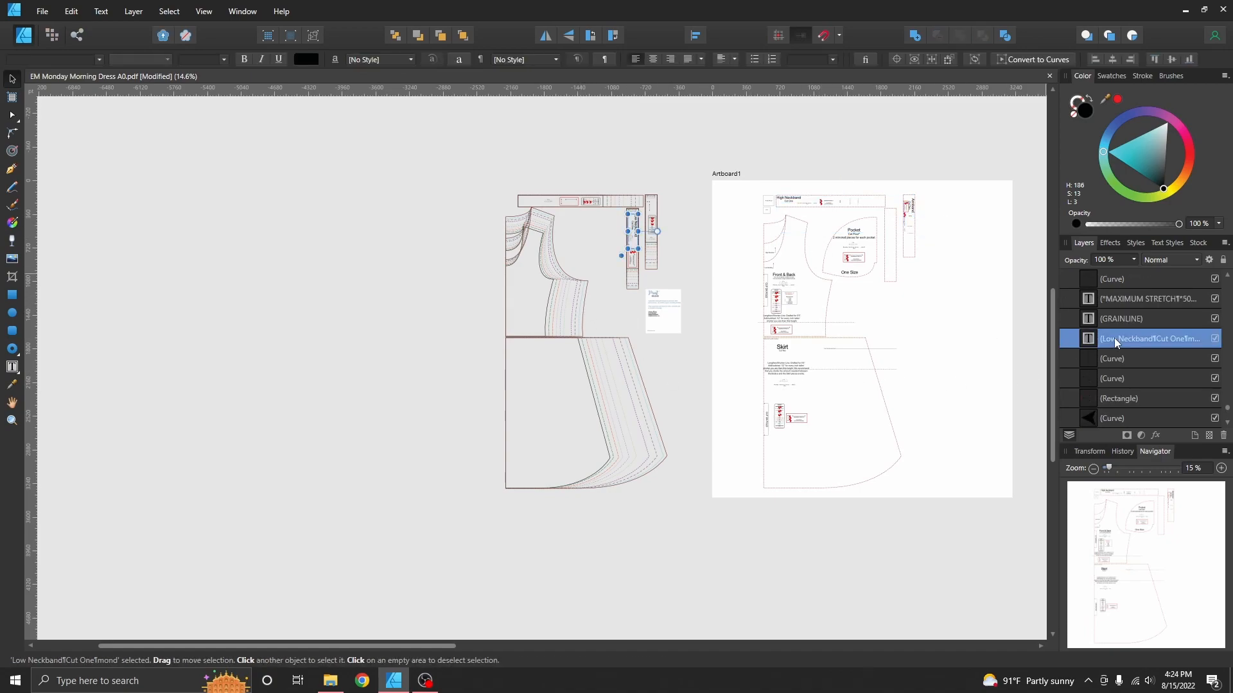
{"action": "left_click", "coordinate": [1115, 299], "text": "shift"}
{"action": "left_click", "coordinate": [894, 214]}
{"action": "scroll", "coordinate": [894, 214], "scroll_direction": "up", "scroll_amount": 5}
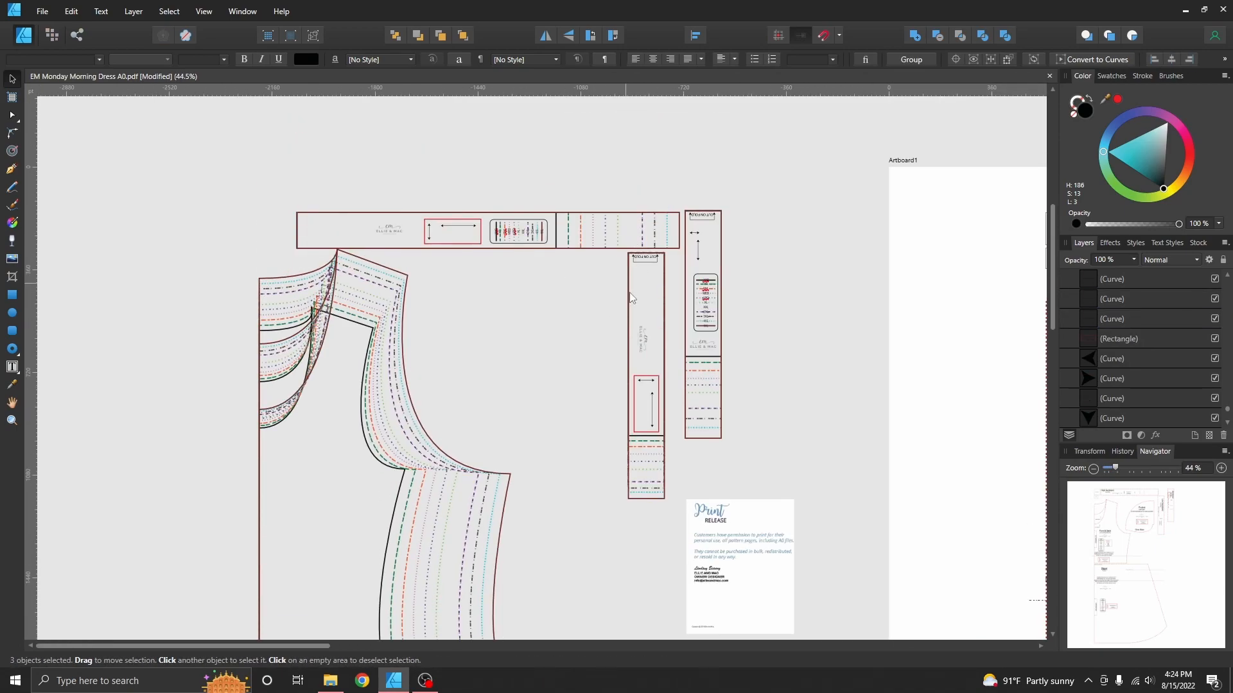
{"action": "scroll", "coordinate": [577, 224], "scroll_direction": "up", "scroll_amount": 5}
{"action": "left_click", "coordinate": [590, 228]}
{"action": "scroll", "coordinate": [832, 271], "scroll_direction": "up", "scroll_amount": 2}
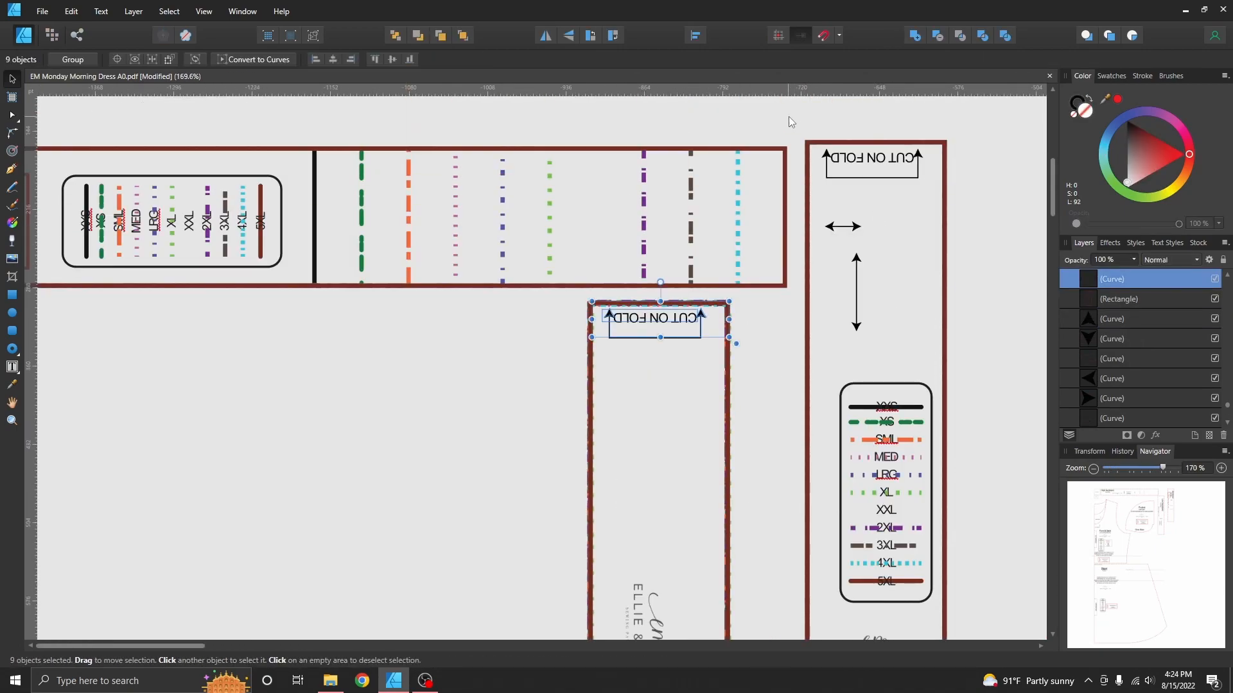
{"action": "scroll", "coordinate": [659, 347], "scroll_direction": "down", "scroll_amount": 5}
{"action": "mouse_move", "coordinate": [554, 339]}
{"action": "left_mouse_down"}
{"action": "mouse_move", "coordinate": [431, 347]}
{"action": "mouse_move", "coordinate": [925, 324]}
{"action": "left_mouse_up"}
{"action": "left_click", "coordinate": [924, 323]}
{"action": "scroll", "coordinate": [925, 324], "scroll_direction": "up", "scroll_amount": 10}
{"action": "left_click", "coordinate": [236, 332]}
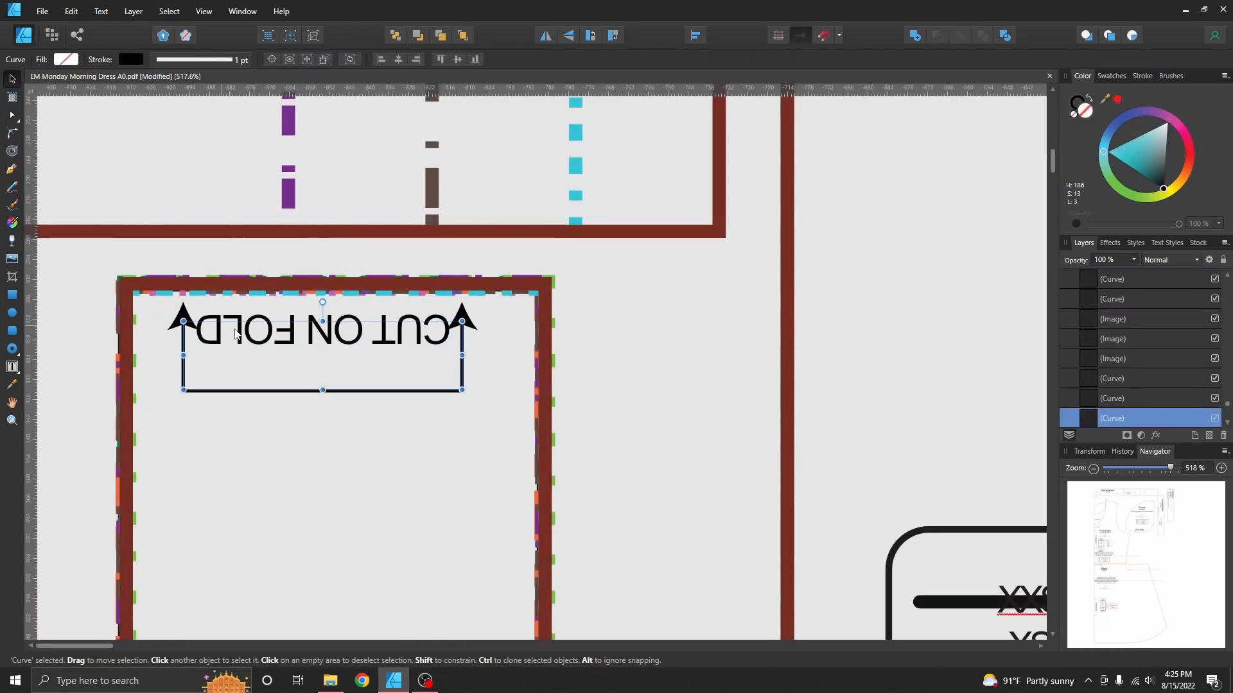
{"action": "key", "text": "ctrl+z"}
{"action": "scroll", "coordinate": [236, 333], "scroll_direction": "down", "scroll_amount": 10}
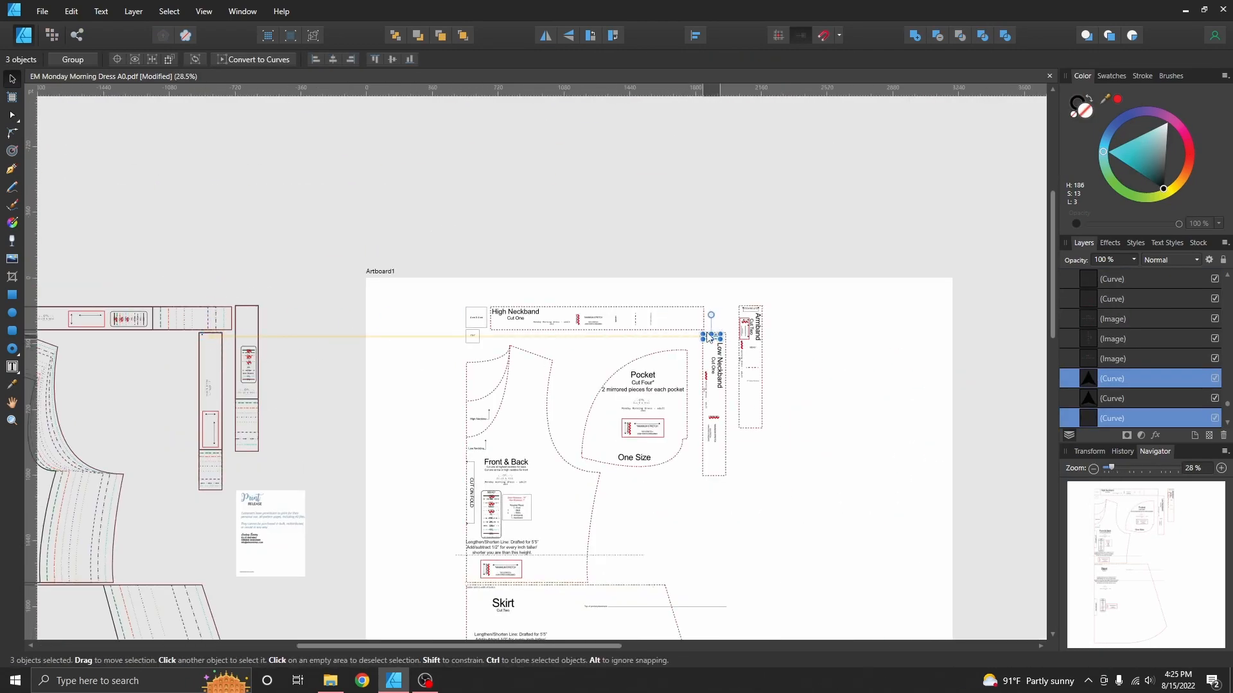
{"action": "left_click_drag", "start_coordinate": [710, 337], "coordinate": [715, 337]}
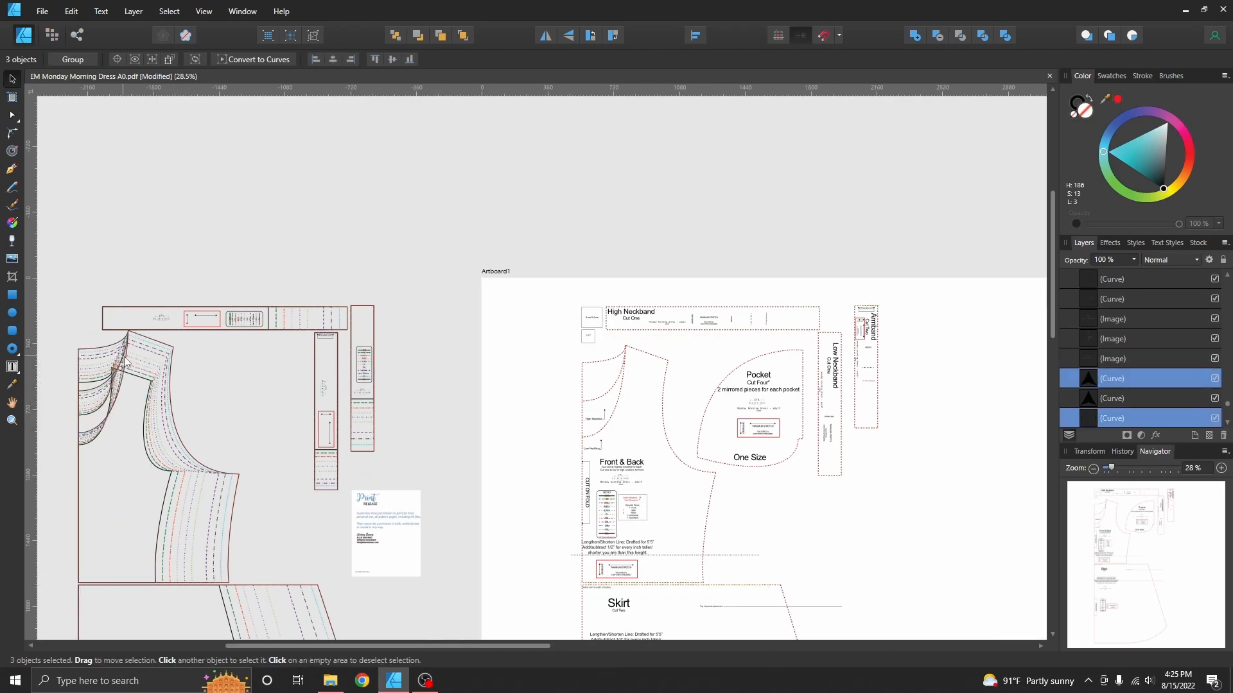
{"action": "scroll", "coordinate": [714, 336], "scroll_direction": "up", "scroll_amount": 10}
Select the CUT ON FOLD text, grainline arrow and remaining arrow pieces and move the seven markings onto Artboard1
{"action": "left_click", "coordinate": [738, 248]}
{"action": "scroll", "coordinate": [721, 202], "scroll_direction": "up", "scroll_amount": 5}
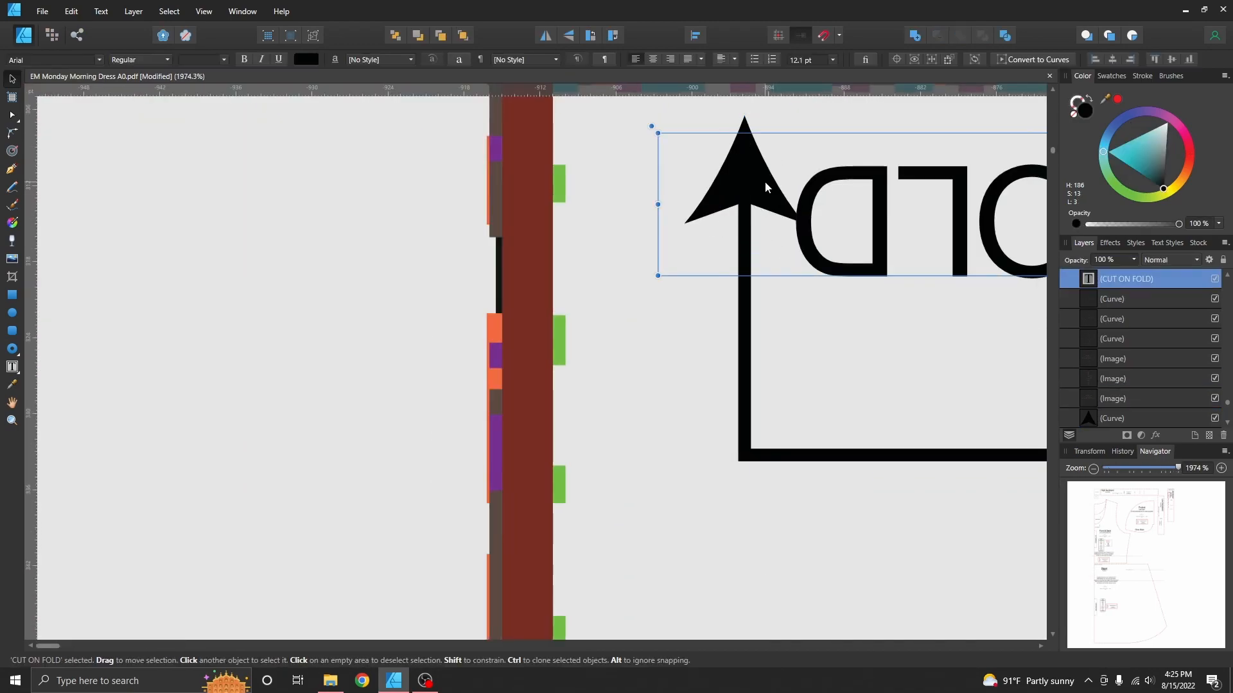
{"action": "scroll", "coordinate": [723, 201], "scroll_direction": "down", "scroll_amount": 5}
{"action": "scroll", "coordinate": [644, 171], "scroll_direction": "down", "scroll_amount": 3}
{"action": "scroll", "coordinate": [644, 215], "scroll_direction": "up", "scroll_amount": 4}
{"action": "left_click", "coordinate": [644, 215]}
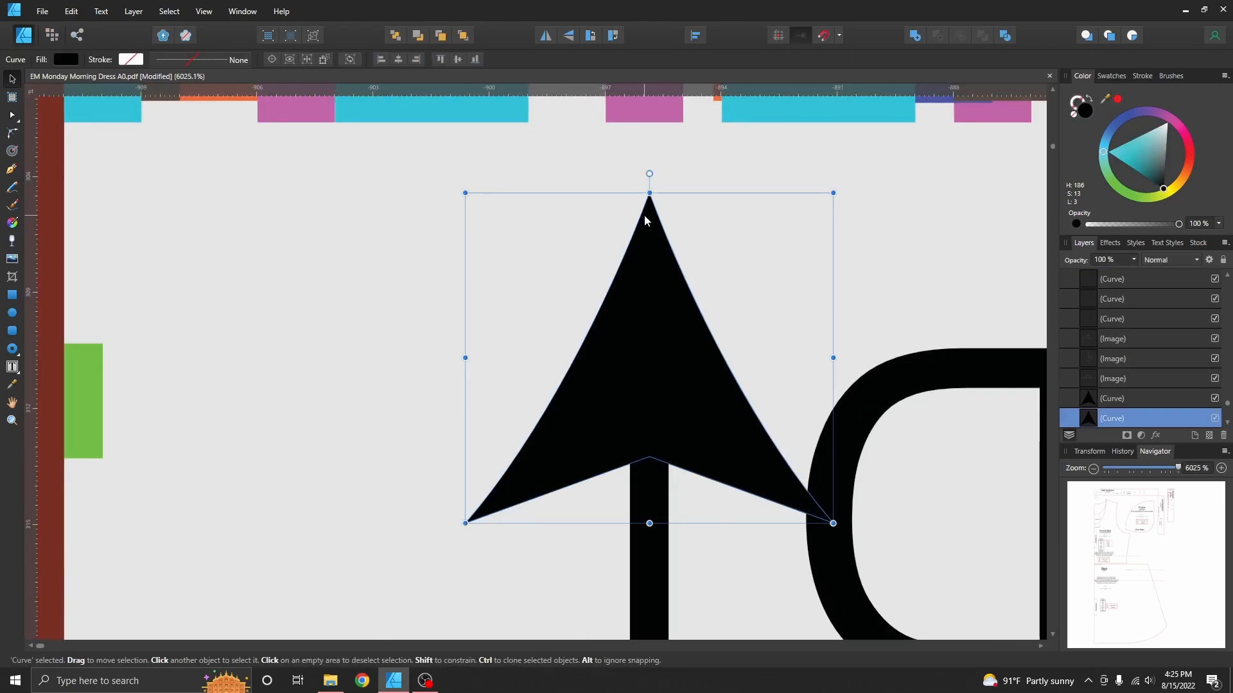
{"action": "scroll", "coordinate": [644, 214], "scroll_direction": "down", "scroll_amount": 4}
{"action": "left_click", "coordinate": [838, 234], "text": "shift"}
{"action": "scroll", "coordinate": [845, 264], "scroll_direction": "down", "scroll_amount": 4}
{"action": "scroll", "coordinate": [845, 263], "scroll_direction": "down", "scroll_amount": 3}
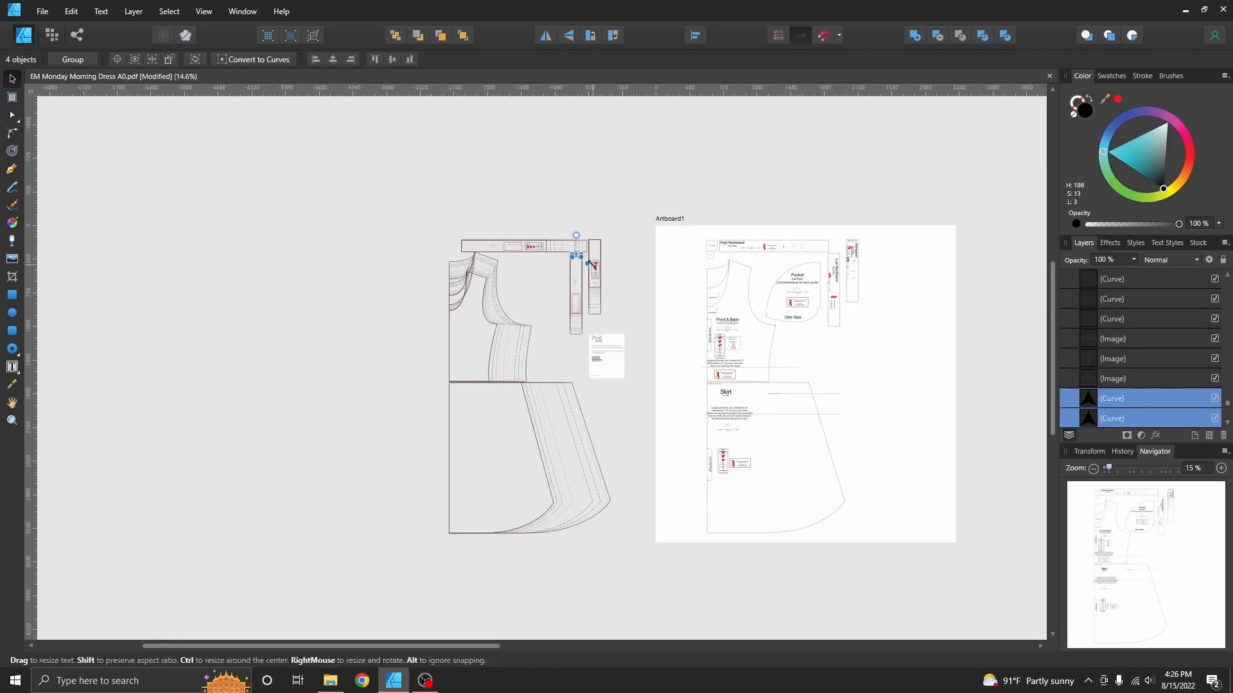
{"action": "scroll", "coordinate": [499, 234], "scroll_direction": "up", "scroll_amount": 3}
{"action": "left_click", "coordinate": [499, 233]}
{"action": "scroll", "coordinate": [499, 234], "scroll_direction": "down", "scroll_amount": 4}
{"action": "scroll", "coordinate": [545, 318], "scroll_direction": "up", "scroll_amount": 2}
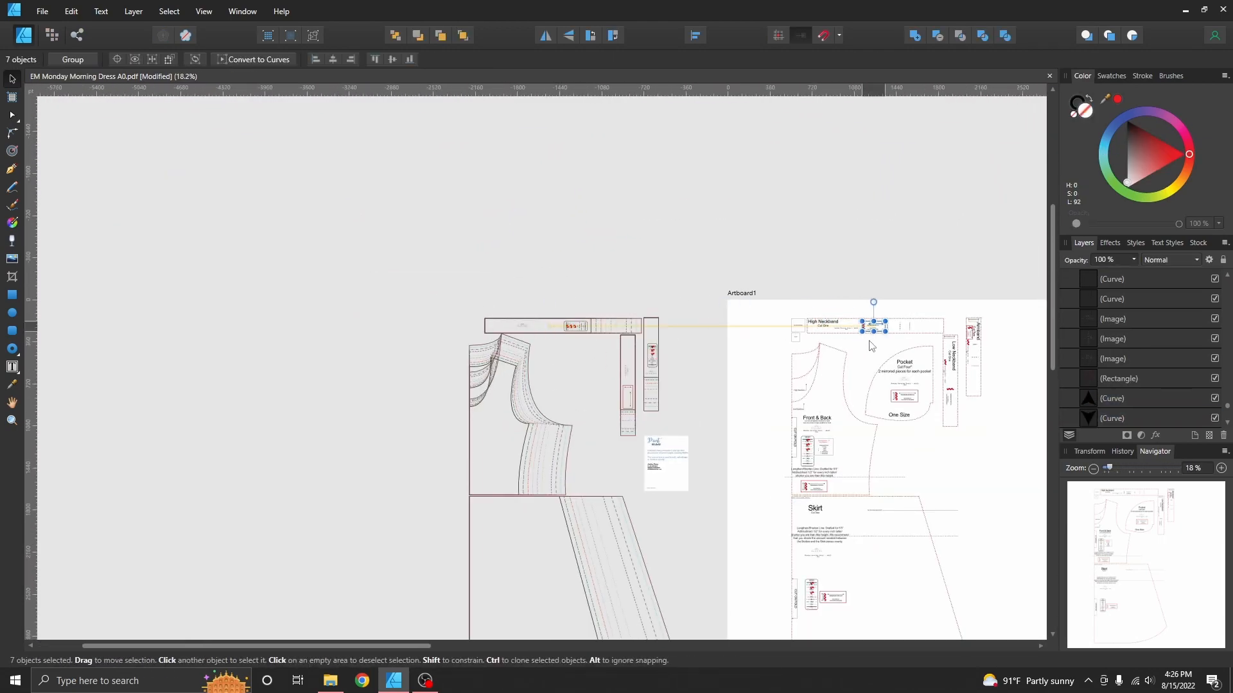
{"action": "left_click_drag", "start_coordinate": [545, 319], "coordinate": [869, 341]}
{"action": "left_click", "coordinate": [694, 255]}
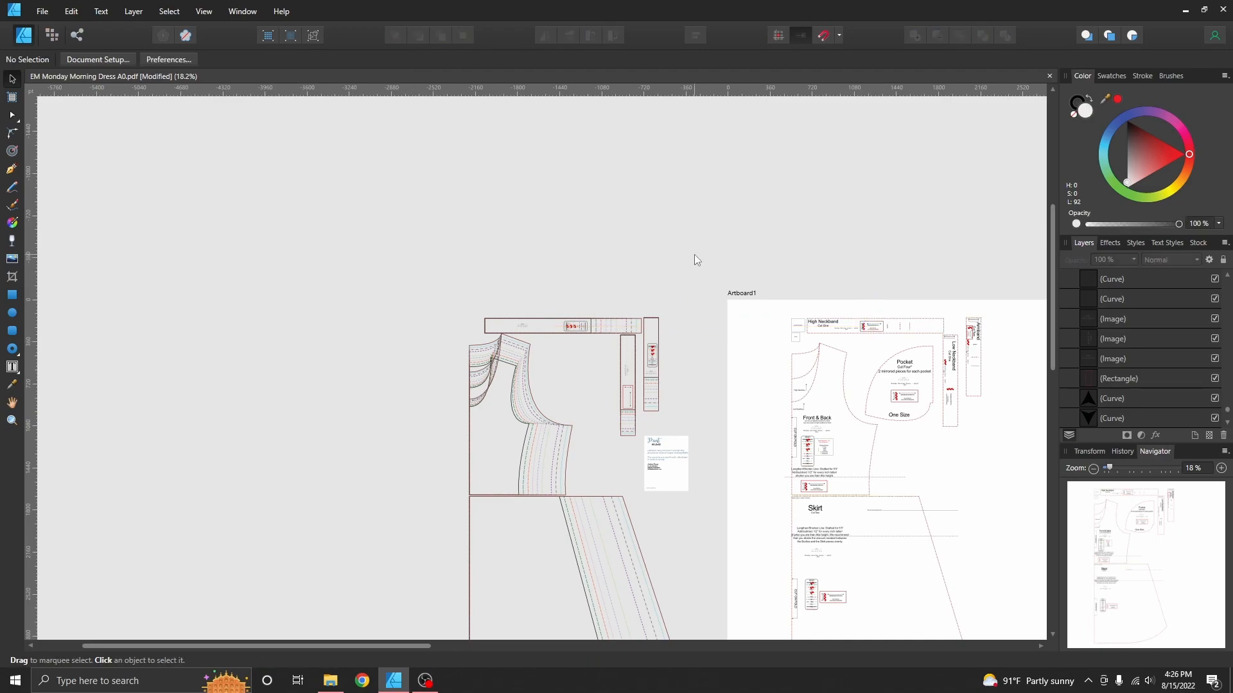
{"action": "scroll", "coordinate": [694, 255], "scroll_direction": "down", "scroll_amount": 2}
{"action": "scroll", "coordinate": [695, 254], "scroll_direction": "up", "scroll_amount": 3}
{"action": "scroll", "coordinate": [695, 254], "scroll_direction": "right", "scroll_amount": 5}
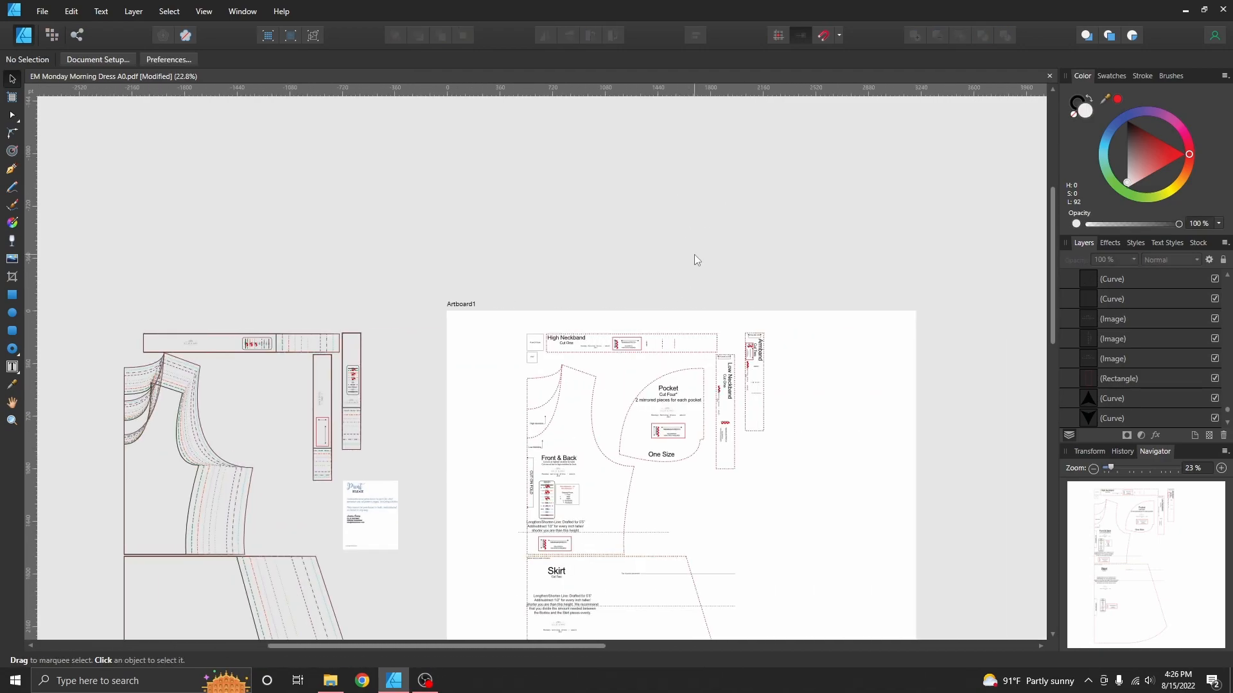
{"action": "scroll", "coordinate": [694, 255], "scroll_direction": "up", "scroll_amount": 2}
{"action": "scroll", "coordinate": [694, 255], "scroll_direction": "down", "scroll_amount": 4}
{"action": "scroll", "coordinate": [695, 255], "scroll_direction": "up", "scroll_amount": 5}
{"action": "scroll", "coordinate": [694, 254], "scroll_direction": "left", "scroll_amount": 3}
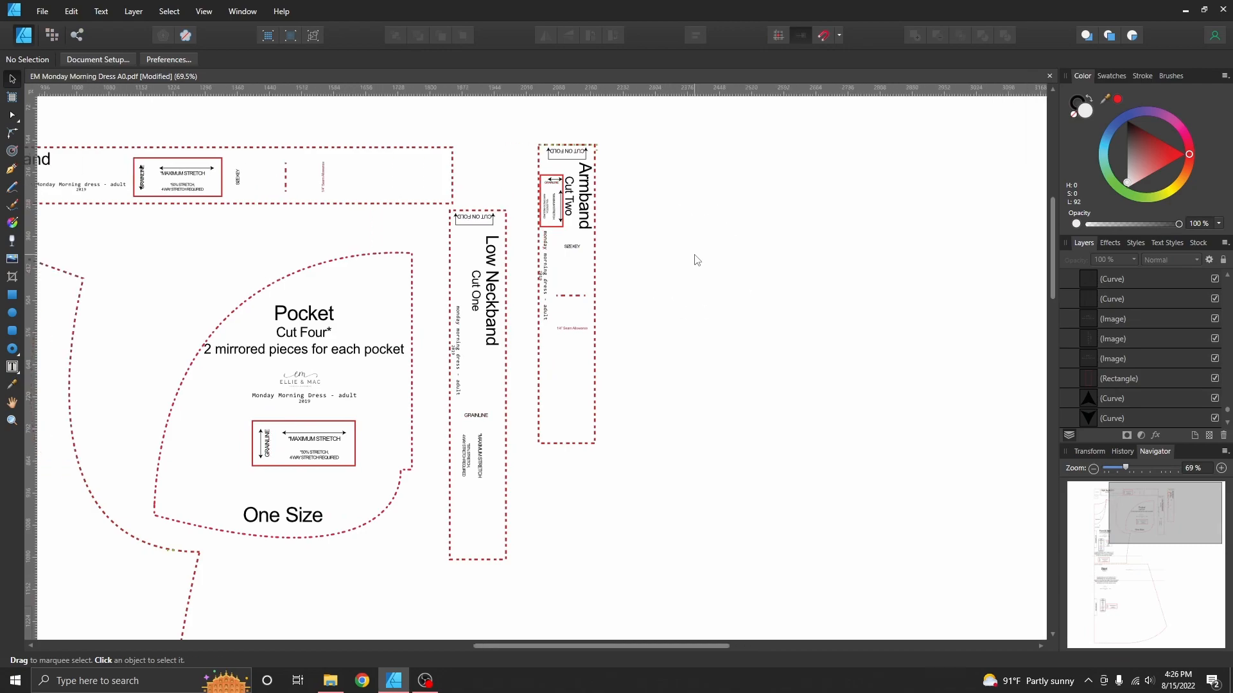
{"action": "scroll", "coordinate": [694, 255], "scroll_direction": "left", "scroll_amount": 5}
{"action": "scroll", "coordinate": [694, 254], "scroll_direction": "up", "scroll_amount": 2}
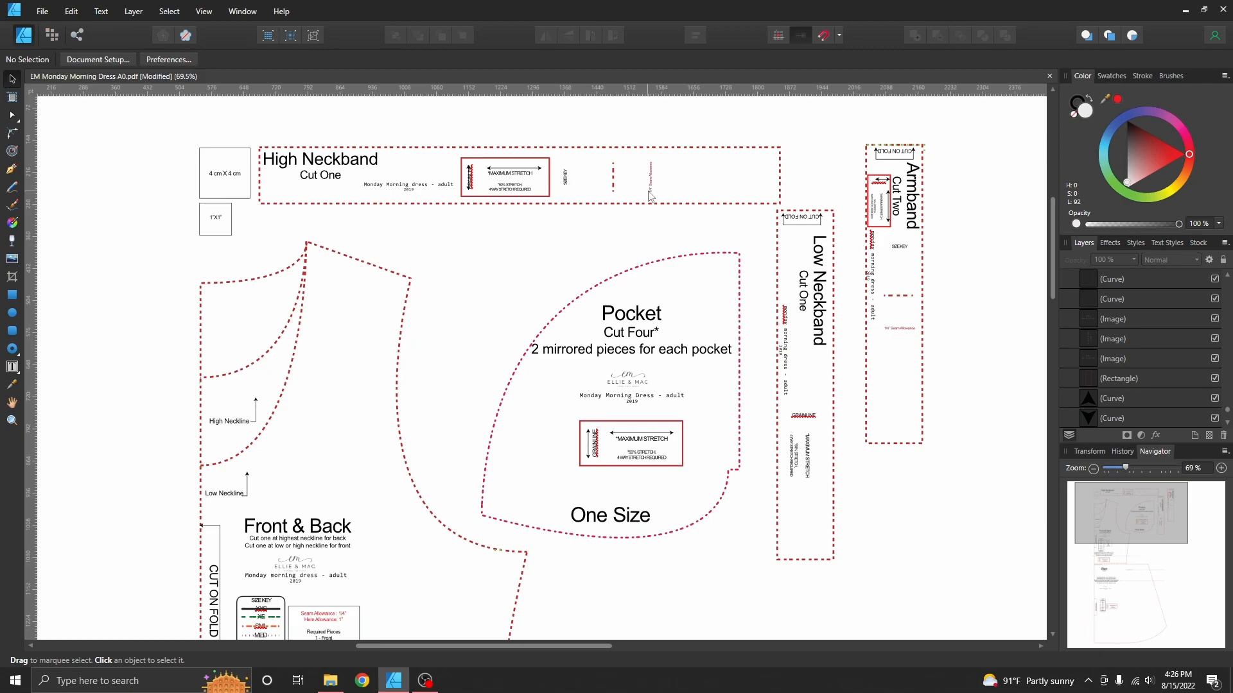
{"action": "left_click", "coordinate": [613, 176]}
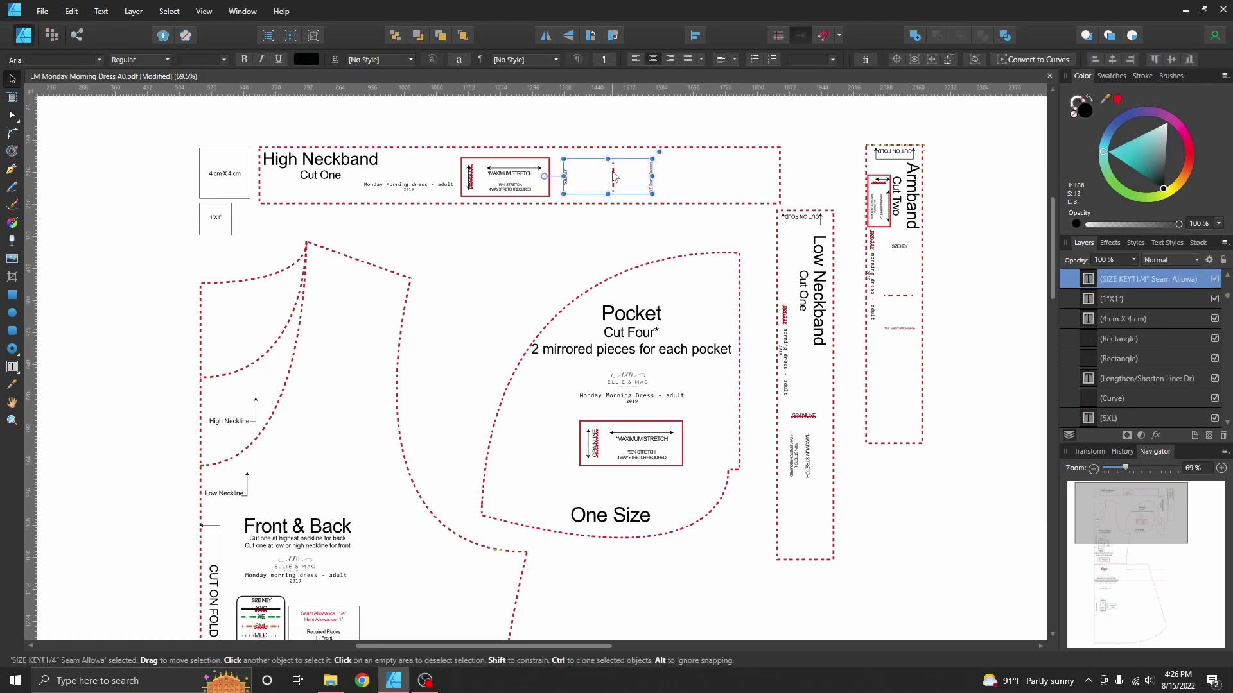
{"action": "left_click", "coordinate": [552, 232]}
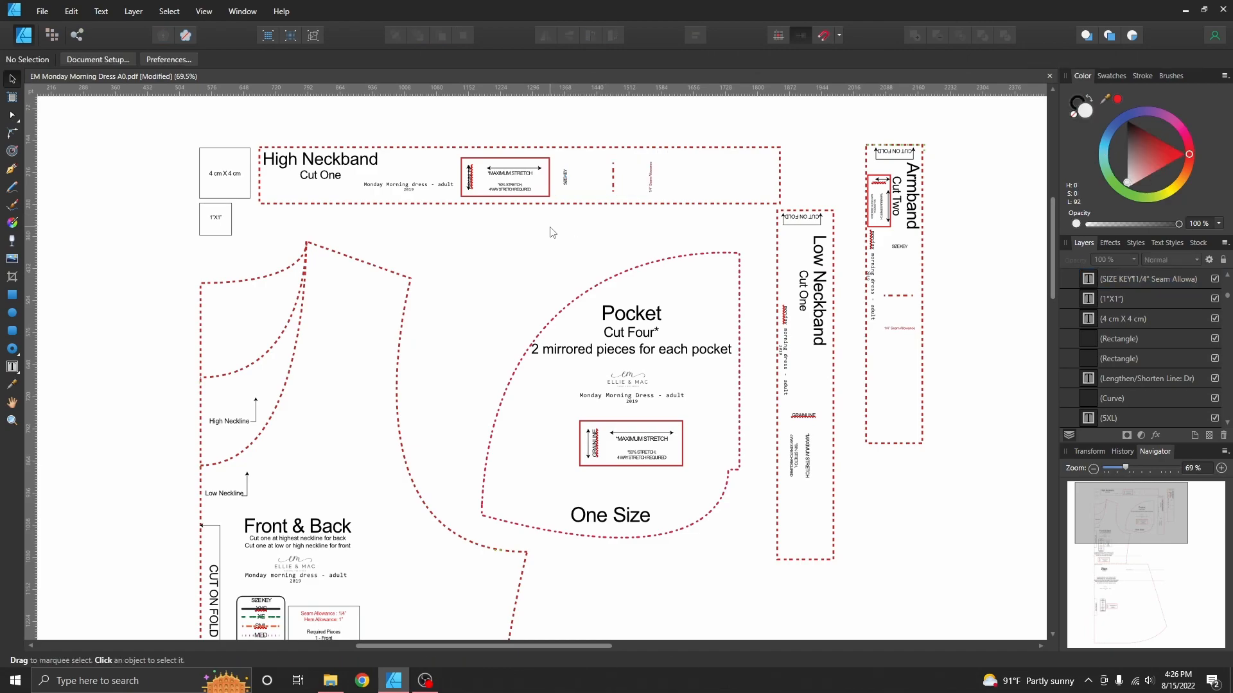
{"action": "scroll", "coordinate": [551, 232], "scroll_direction": "down", "scroll_amount": 3}
{"action": "scroll", "coordinate": [550, 233], "scroll_direction": "down", "scroll_amount": 1}
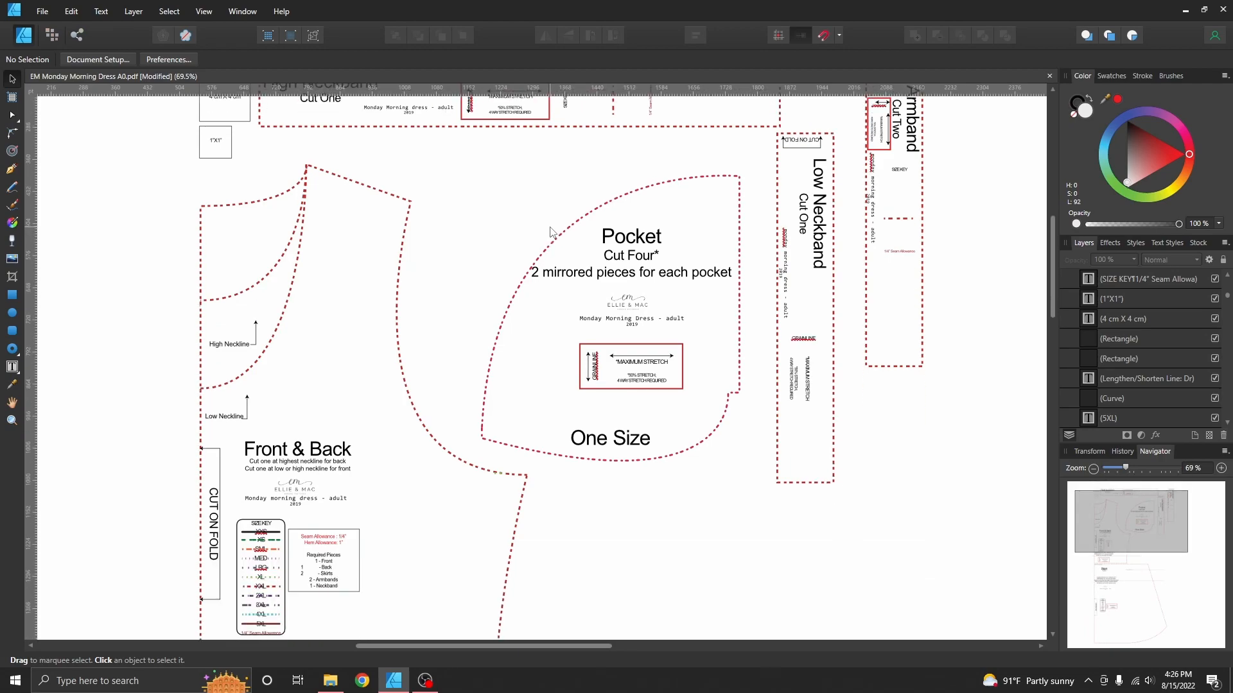
{"action": "scroll", "coordinate": [551, 232], "scroll_direction": "down", "scroll_amount": 3}
{"action": "scroll", "coordinate": [550, 231], "scroll_direction": "down", "scroll_amount": 1}
{"action": "scroll", "coordinate": [550, 232], "scroll_direction": "down", "scroll_amount": 4}
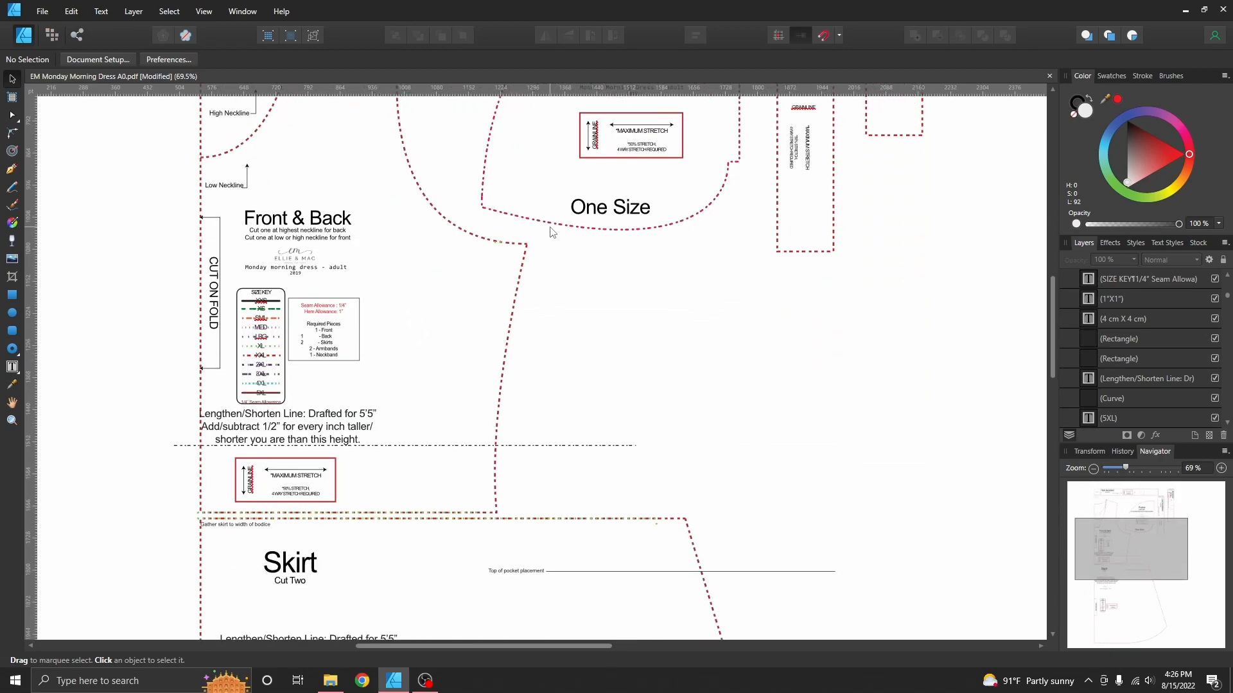
{"action": "scroll", "coordinate": [551, 232], "scroll_direction": "down", "scroll_amount": 2}
{"action": "scroll", "coordinate": [551, 232], "scroll_direction": "down", "scroll_amount": 1}
{"action": "scroll", "coordinate": [550, 232], "scroll_direction": "down", "scroll_amount": 3}
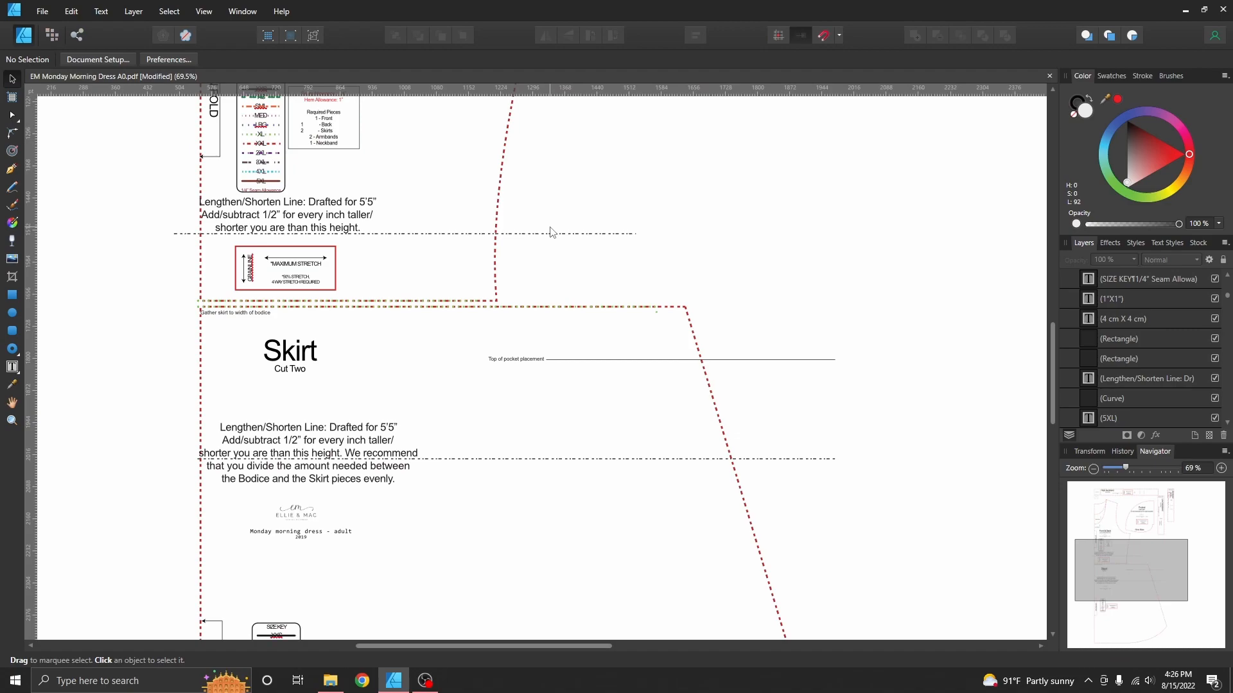
{"action": "scroll", "coordinate": [526, 334], "scroll_direction": "up", "scroll_amount": 5, "text": "ctrl"}
{"action": "left_click", "coordinate": [549, 274]}
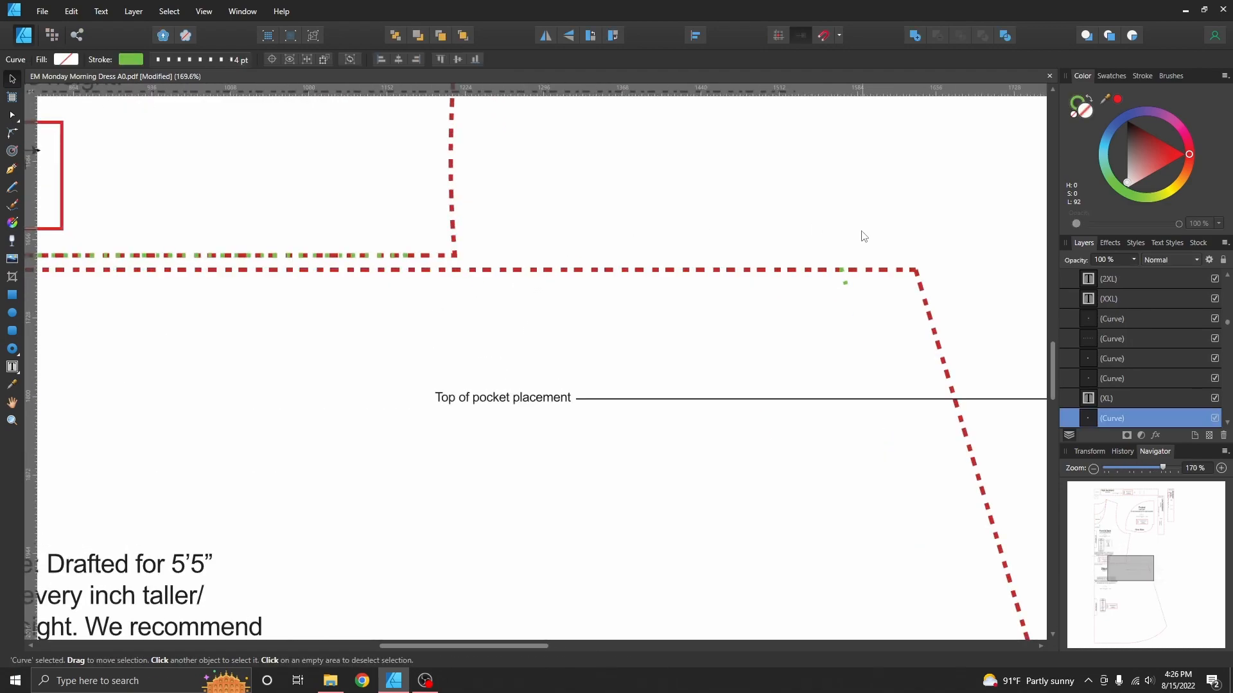
{"action": "left_click", "coordinate": [838, 274]}
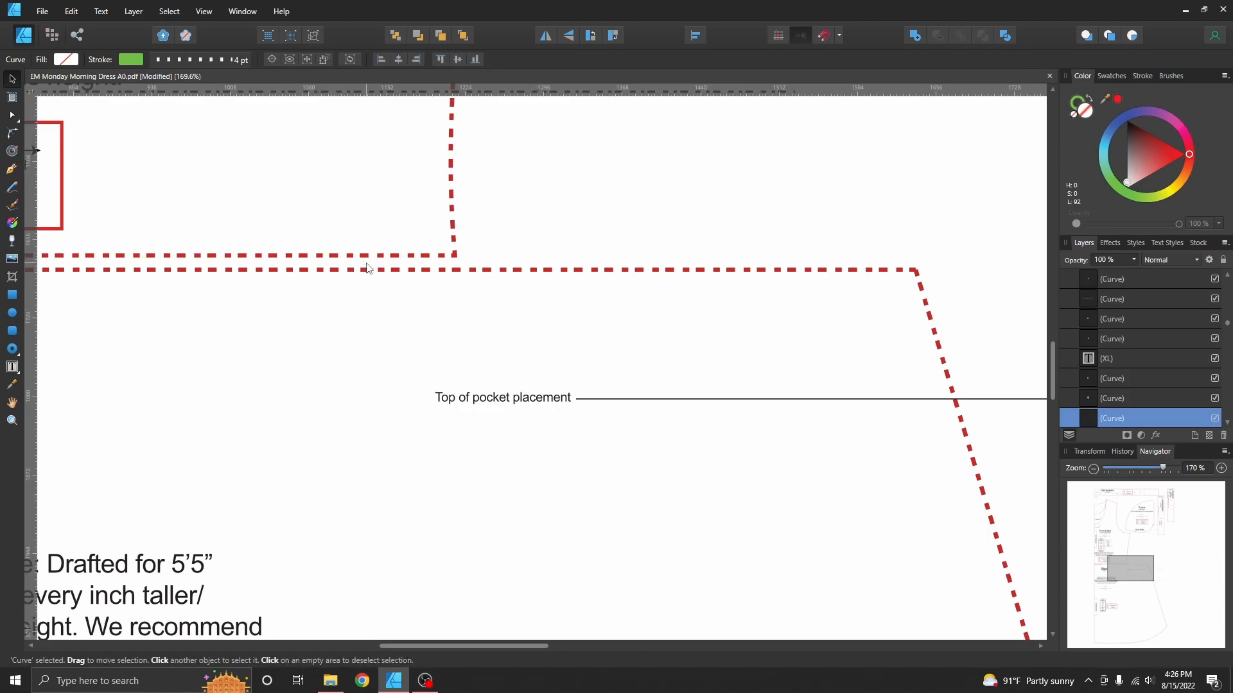
{"action": "scroll", "coordinate": [366, 269], "scroll_direction": "left", "scroll_amount": 1}
{"action": "scroll", "coordinate": [367, 269], "scroll_direction": "left", "scroll_amount": 4}
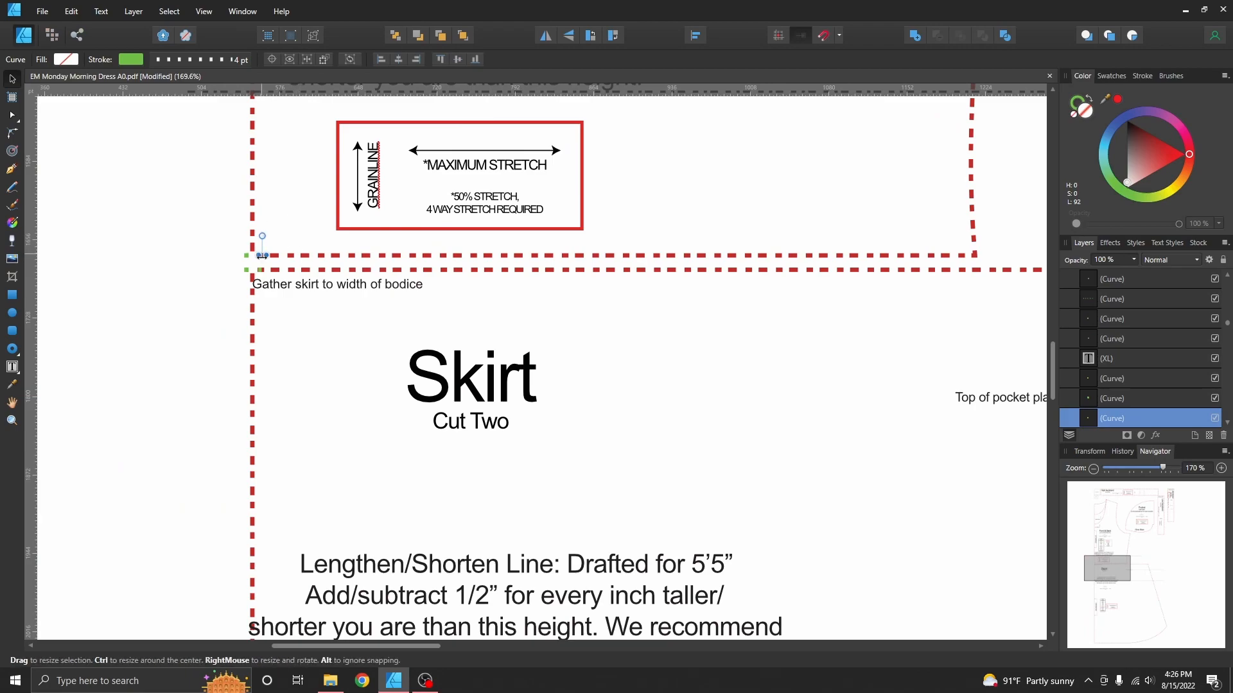
{"action": "left_click", "coordinate": [169, 11]}
{"action": "mouse_move", "coordinate": [56, 140]}
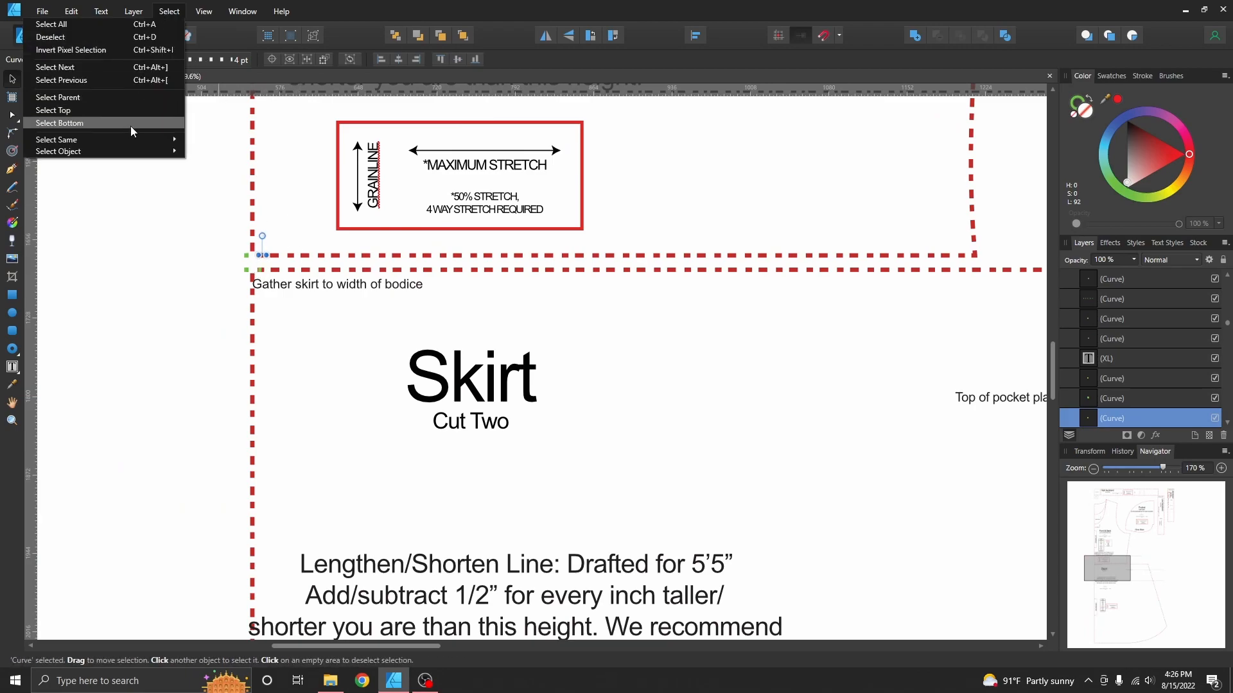
{"action": "left_click", "coordinate": [235, 155]}
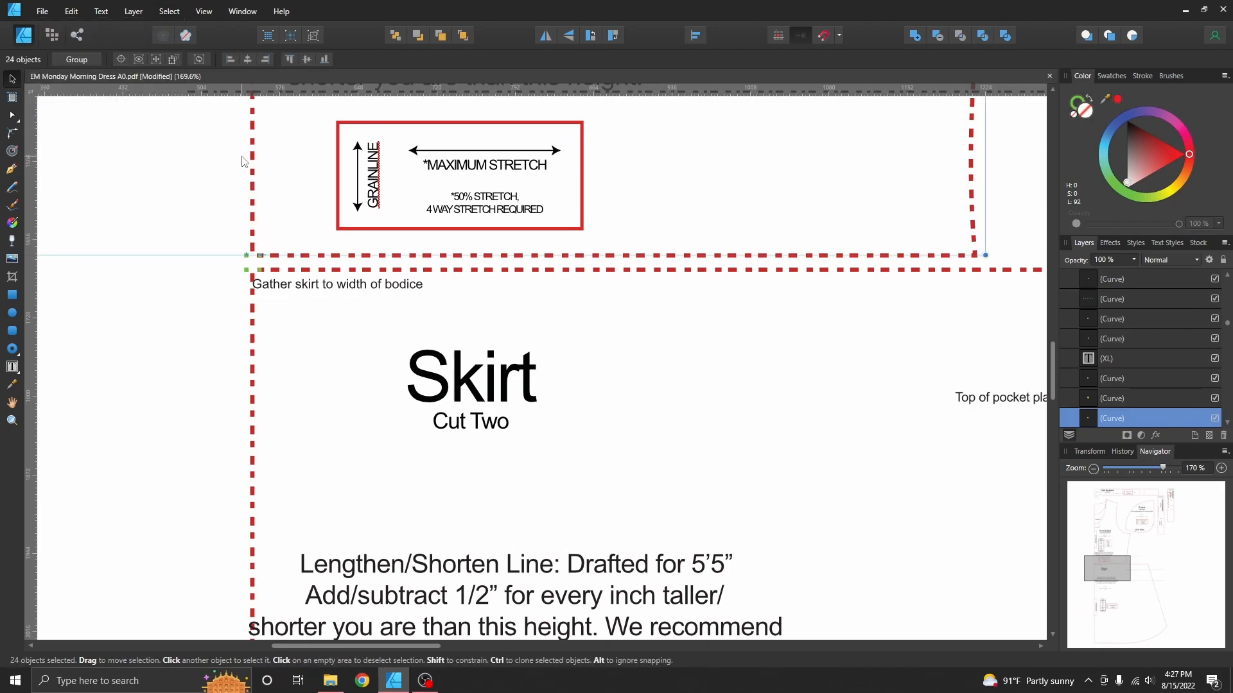
{"action": "left_click", "coordinate": [267, 214]}
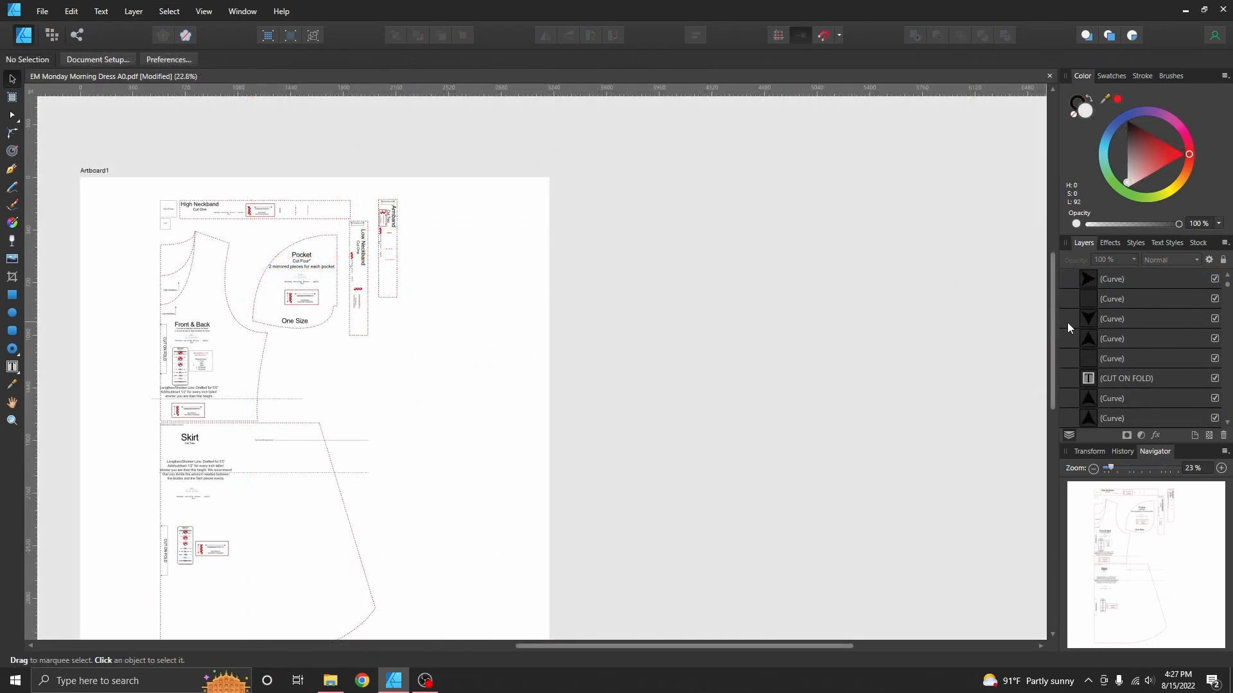
{"action": "scroll", "coordinate": [1068, 323], "scroll_direction": "up", "scroll_amount": 1}
Expand Artboard1, select Layer 1 holding the original full pattern, and delete it
{"action": "left_click", "coordinate": [1067, 280]}
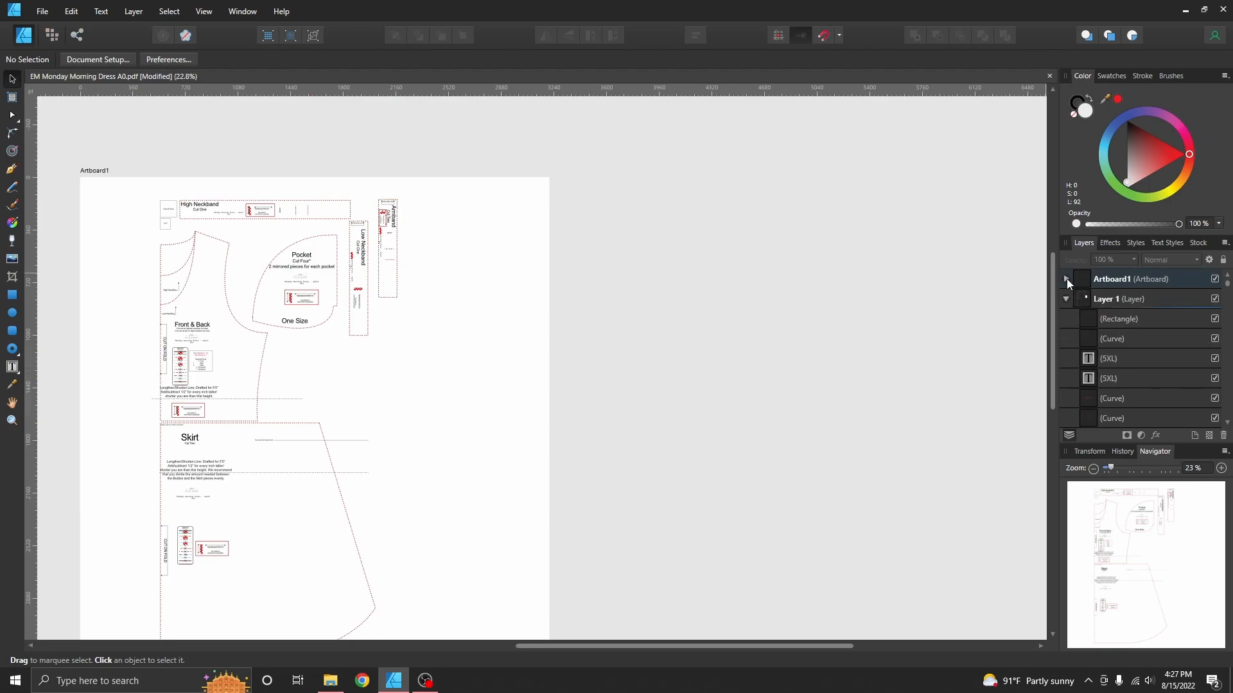
{"action": "left_click", "coordinate": [1075, 303]}
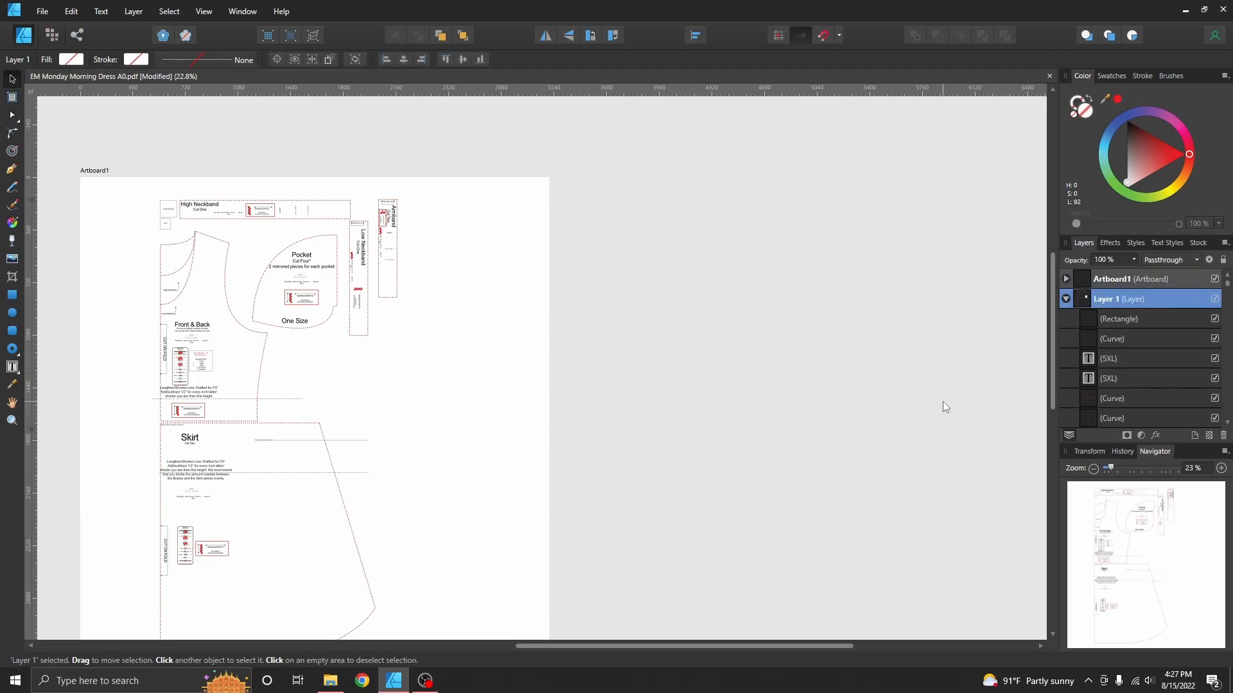
{"action": "scroll", "coordinate": [942, 401], "scroll_direction": "down", "scroll_amount": 3}
{"action": "key", "text": "Delete"}
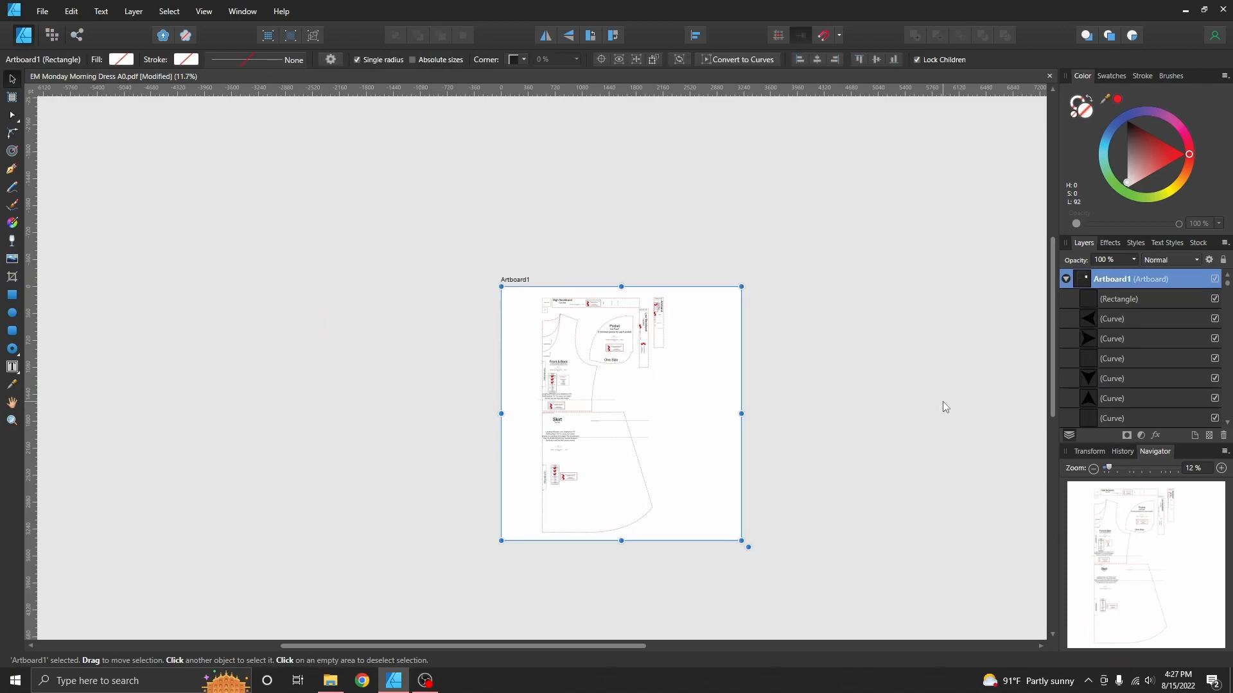
{"action": "scroll", "coordinate": [632, 392], "scroll_direction": "up", "scroll_amount": 1}
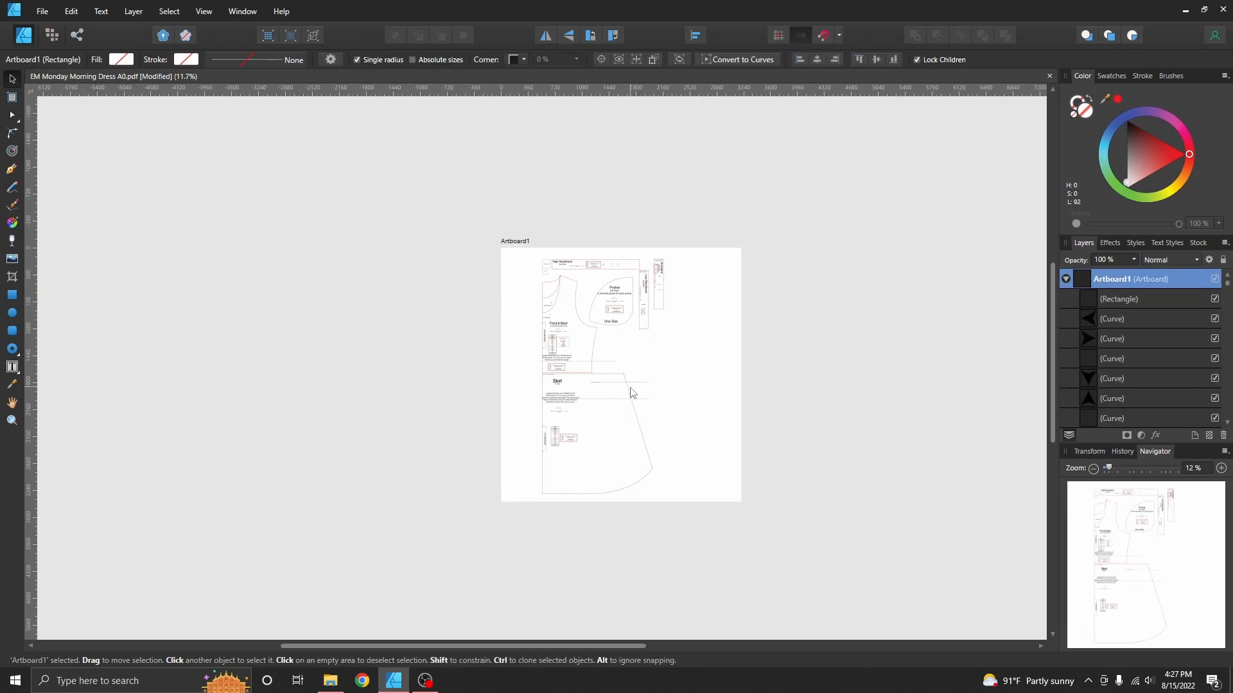
{"action": "scroll", "coordinate": [631, 392], "scroll_direction": "up", "scroll_amount": 1}
{"action": "scroll", "coordinate": [630, 392], "scroll_direction": "up", "scroll_amount": 1}
{"action": "scroll", "coordinate": [631, 391], "scroll_direction": "up", "scroll_amount": 1}
{"action": "scroll", "coordinate": [631, 392], "scroll_direction": "up", "scroll_amount": 1}
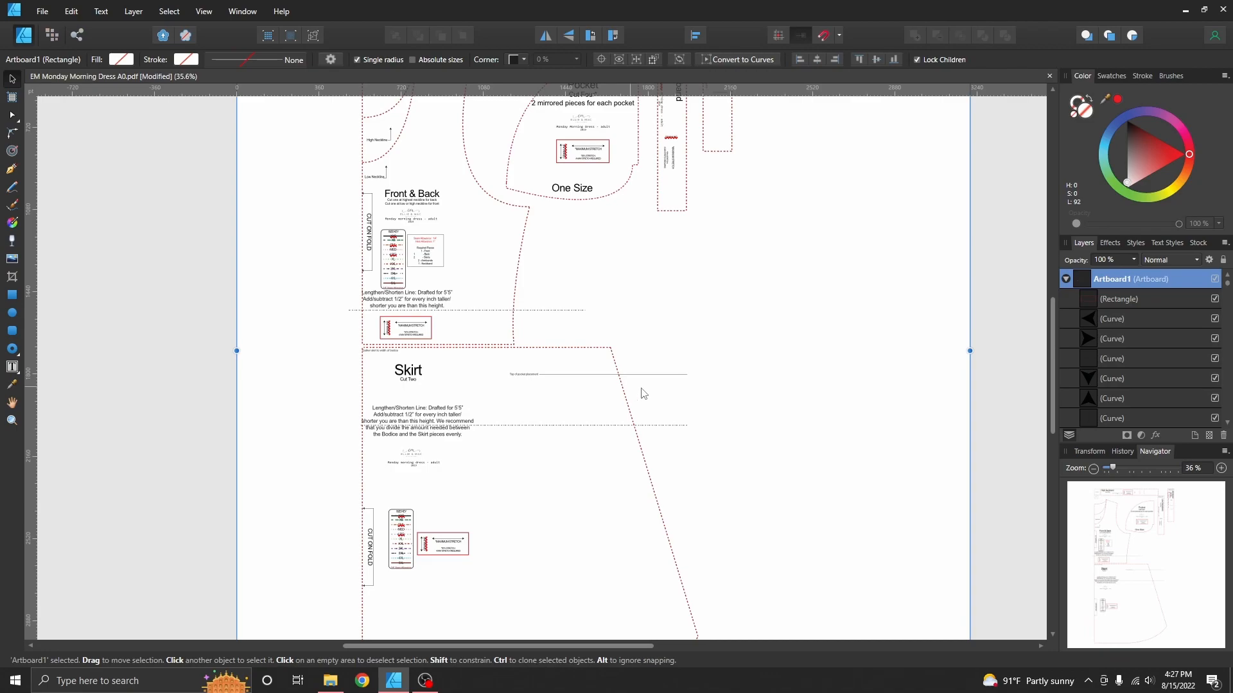
{"action": "scroll", "coordinate": [292, 225], "scroll_direction": "up", "scroll_amount": 2}
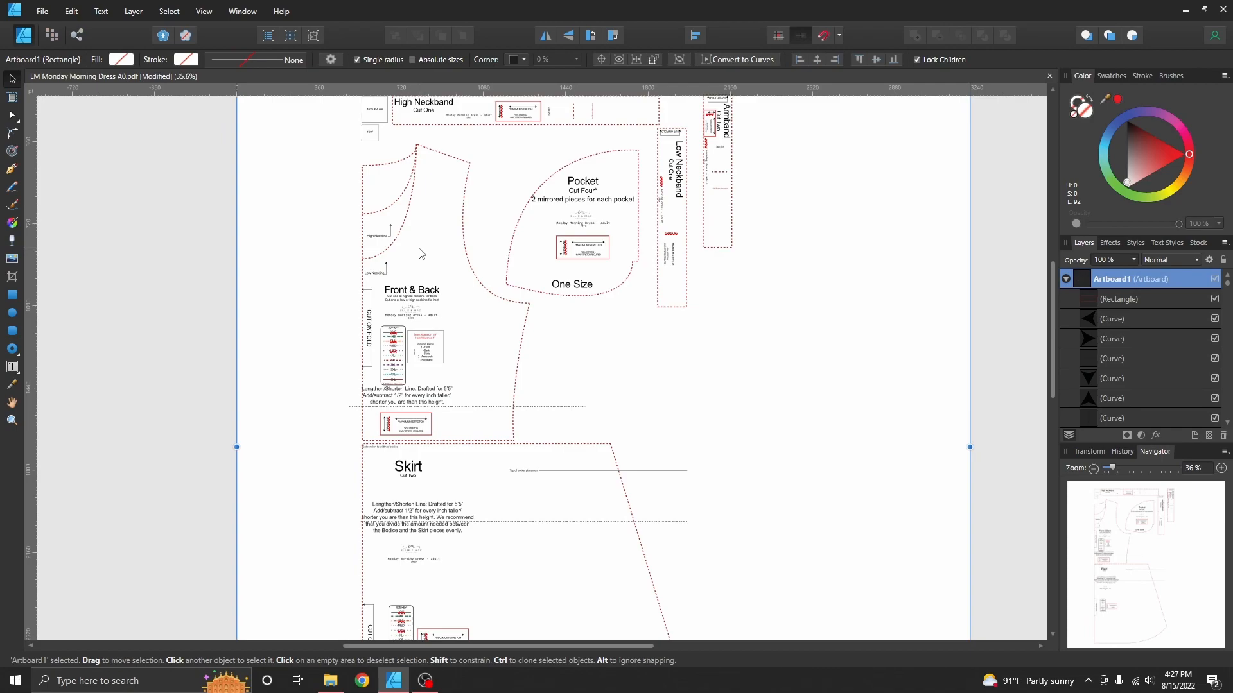
{"action": "scroll", "coordinate": [418, 254], "scroll_direction": "down", "scroll_amount": 1}
{"action": "scroll", "coordinate": [421, 252], "scroll_direction": "down", "scroll_amount": 2}
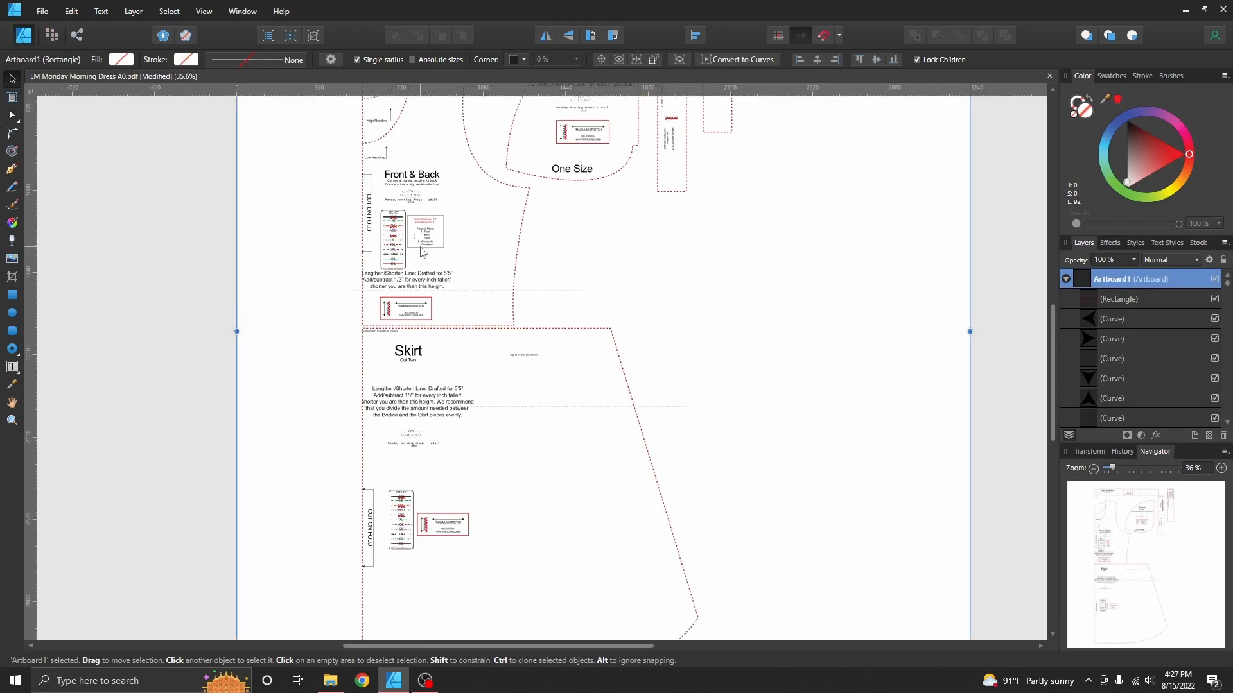
{"action": "scroll", "coordinate": [421, 253], "scroll_direction": "down", "scroll_amount": 2}
{"action": "scroll", "coordinate": [423, 253], "scroll_direction": "down", "scroll_amount": 2}
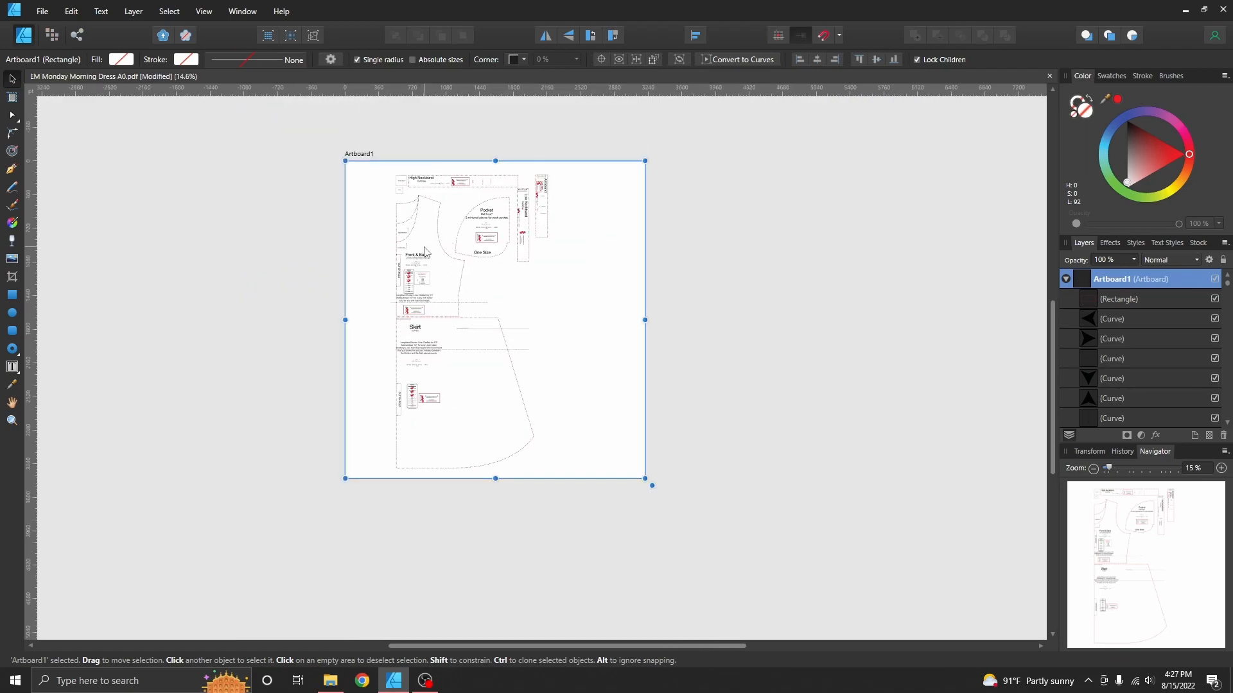